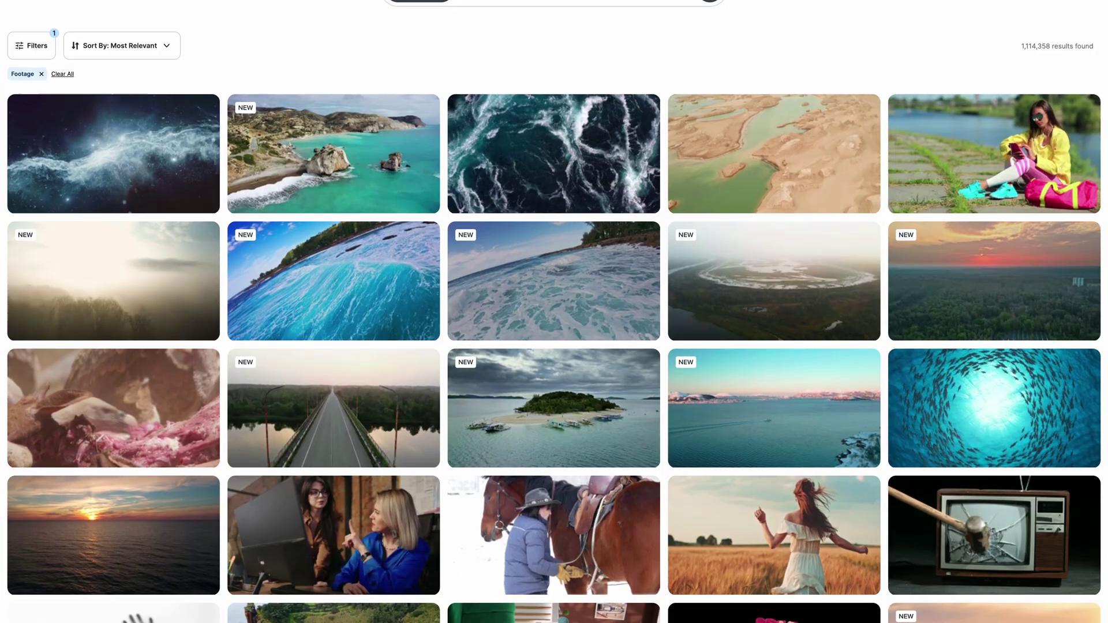
Step: Scroll down through the Storyblocks footage results and the video templates grid
scroll(554, 312, "down", 2)
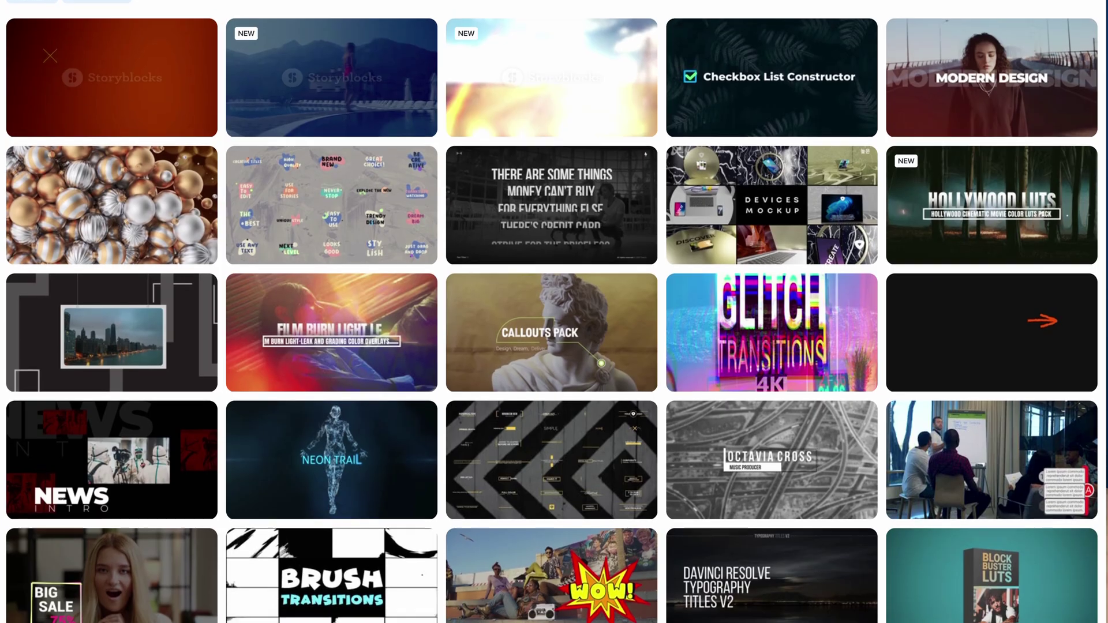
scroll(554, 312, "down", 3)
scroll(554, 312, "down", 4)
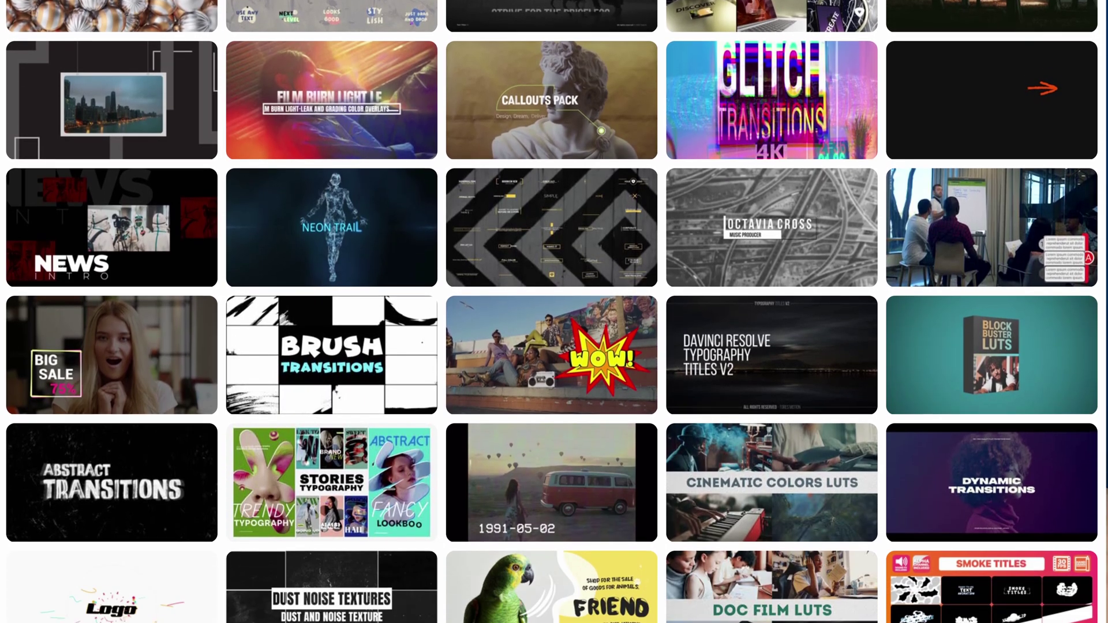
scroll(554, 311, "down", 1)
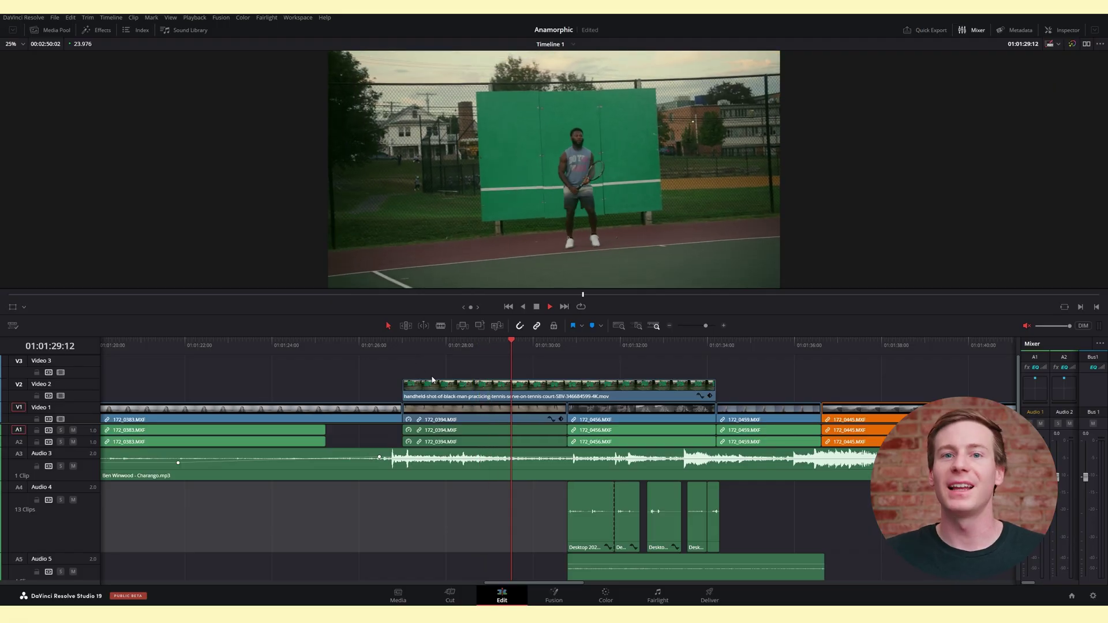
Step: Stop playback and stabilize the handheld tennis clip on Video 2 using default Perspective settings in the Inspector
left_click(501, 394)
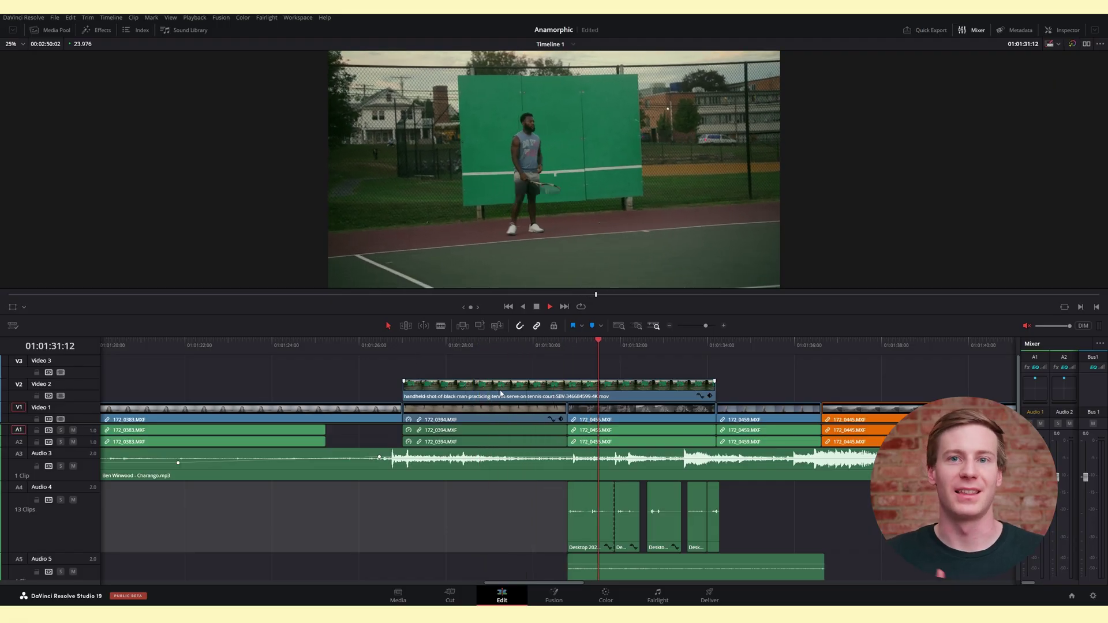
key("space")
left_click(502, 395)
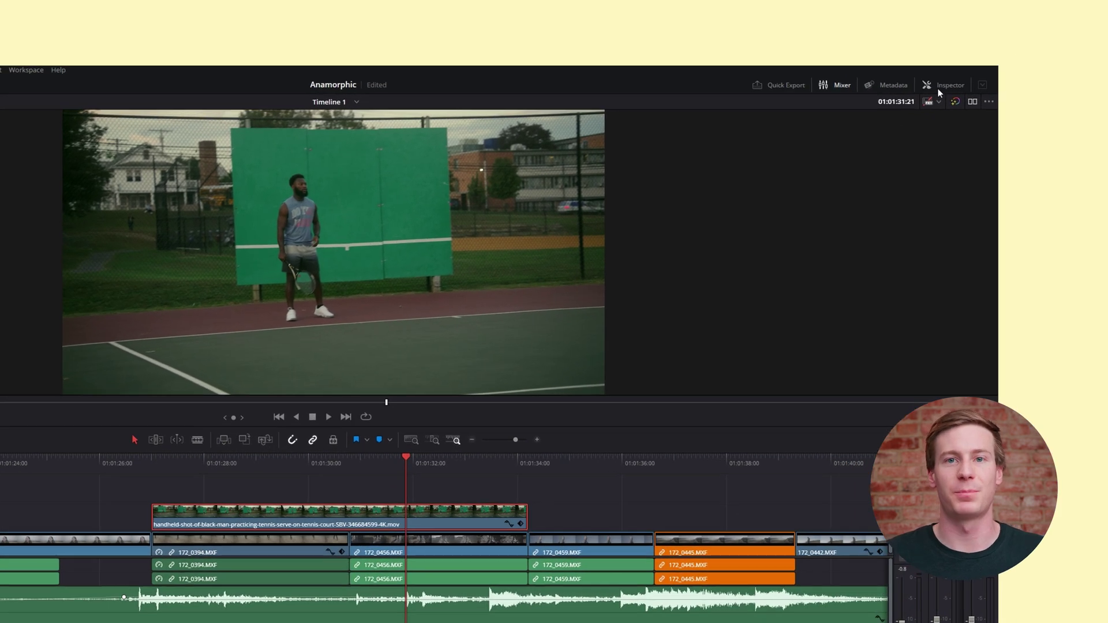
left_click(1057, 31)
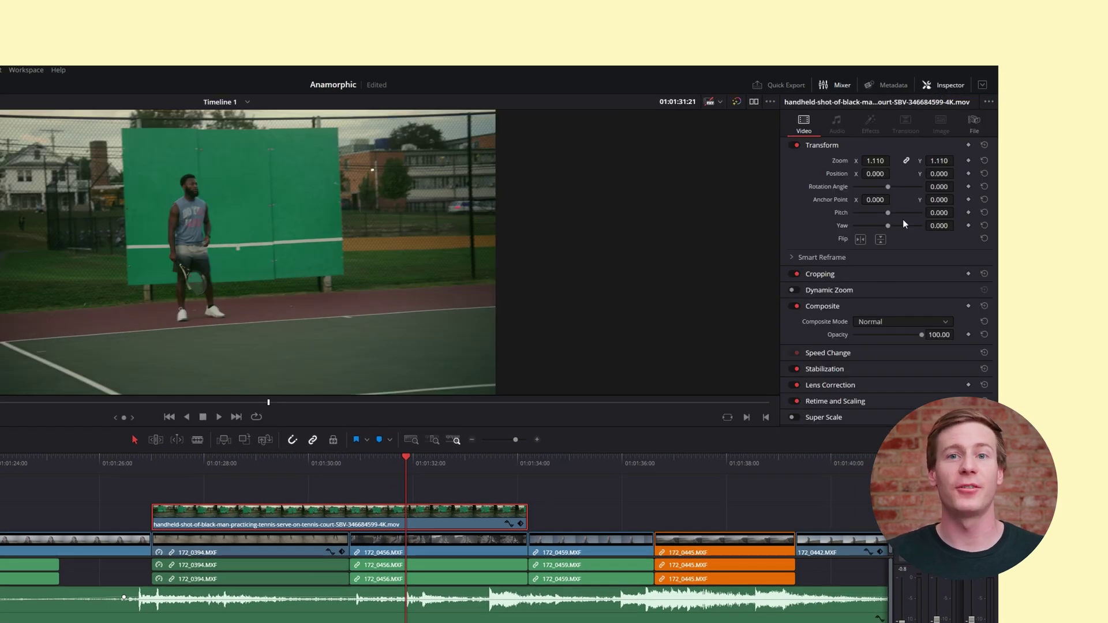
left_click(817, 369)
scroll(826, 358, "down", 2)
scroll(826, 362, "down", 2)
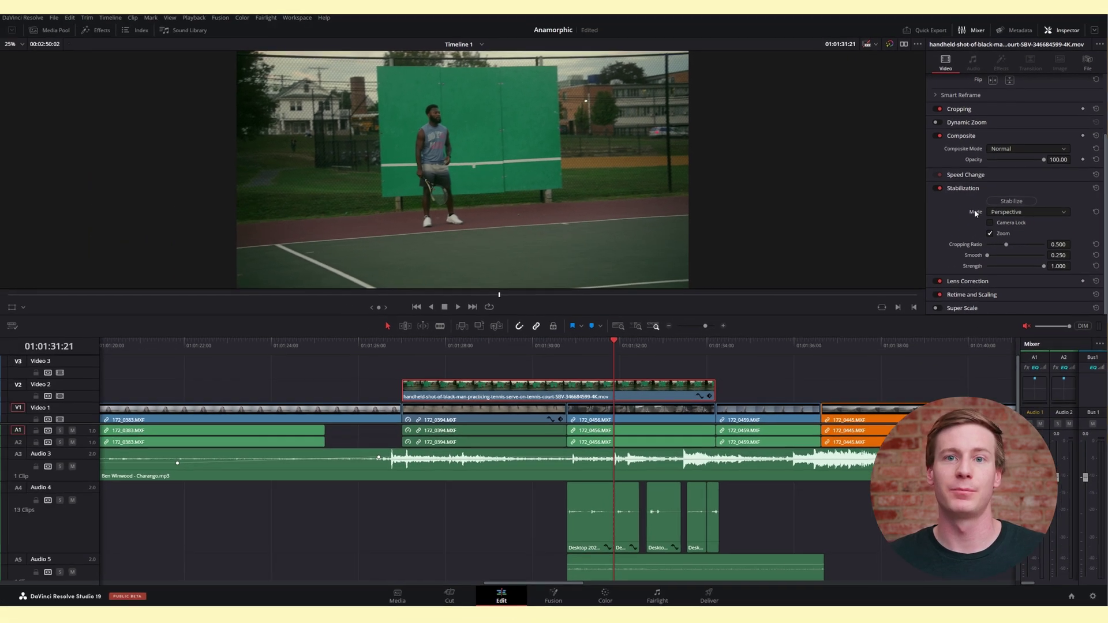
left_click(1011, 201)
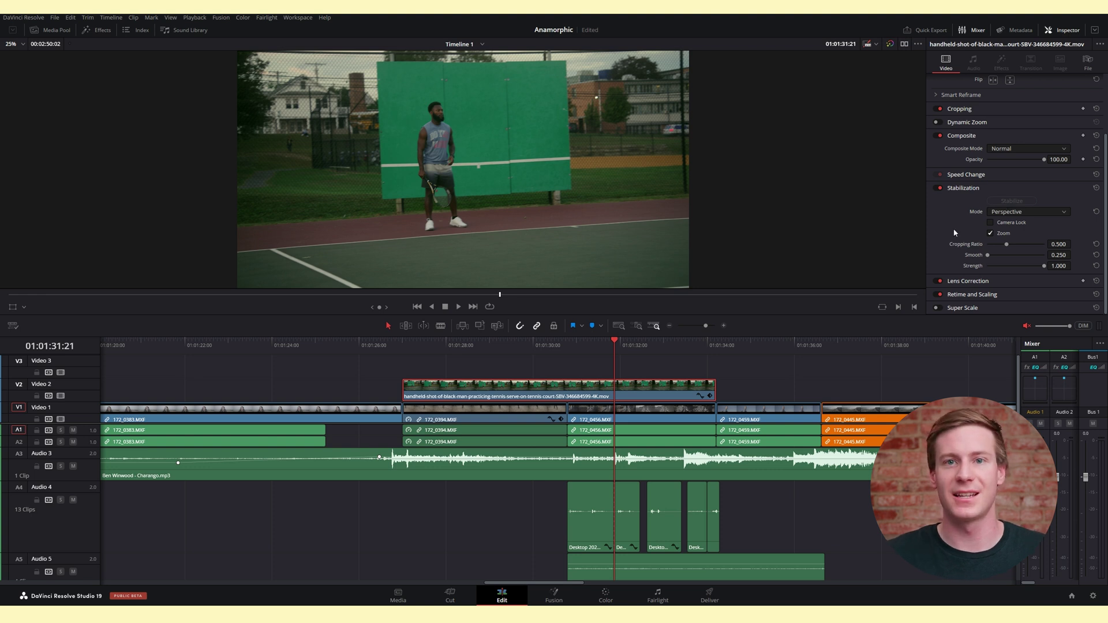
left_click(406, 347)
key("space")
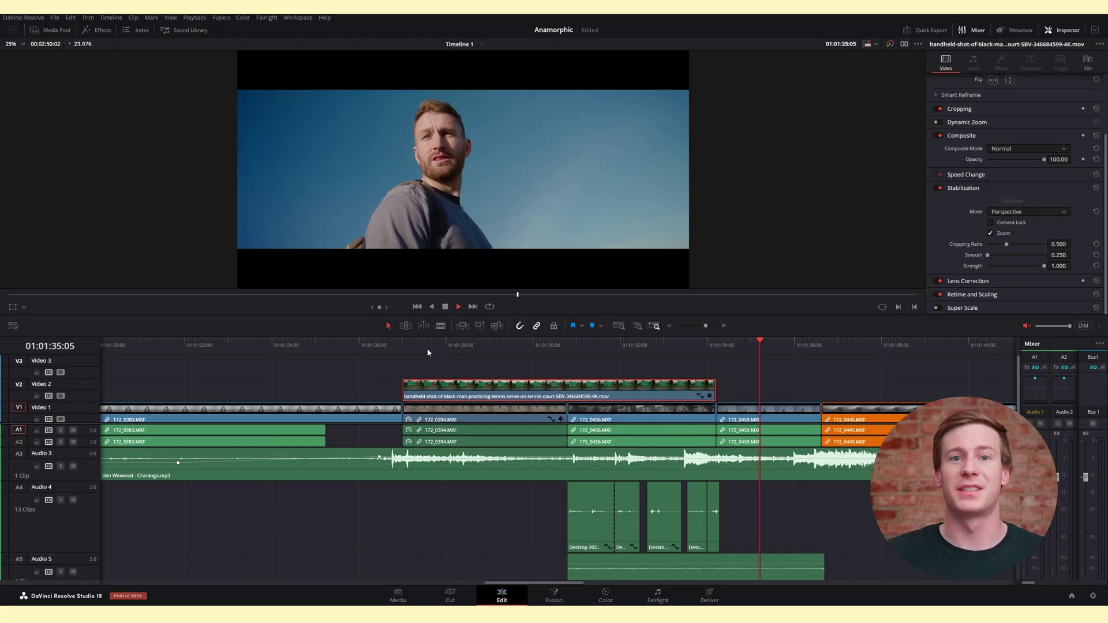
left_click(426, 347)
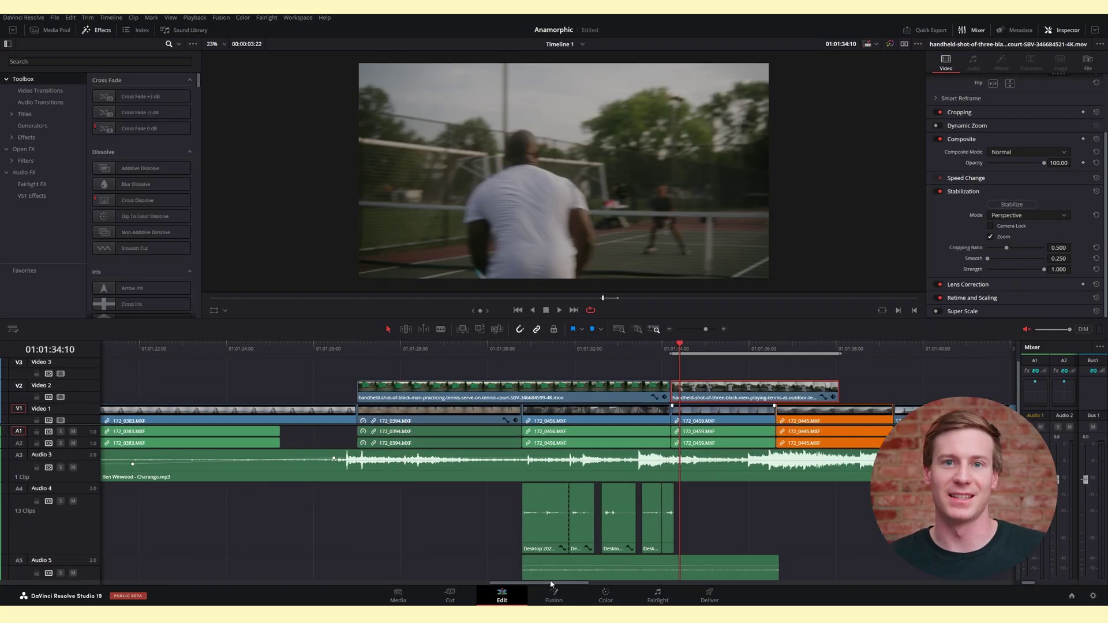
Step: Play the second tennis clip on Video 2 and show its Perspective, Similarity and Translation mode options
key("space")
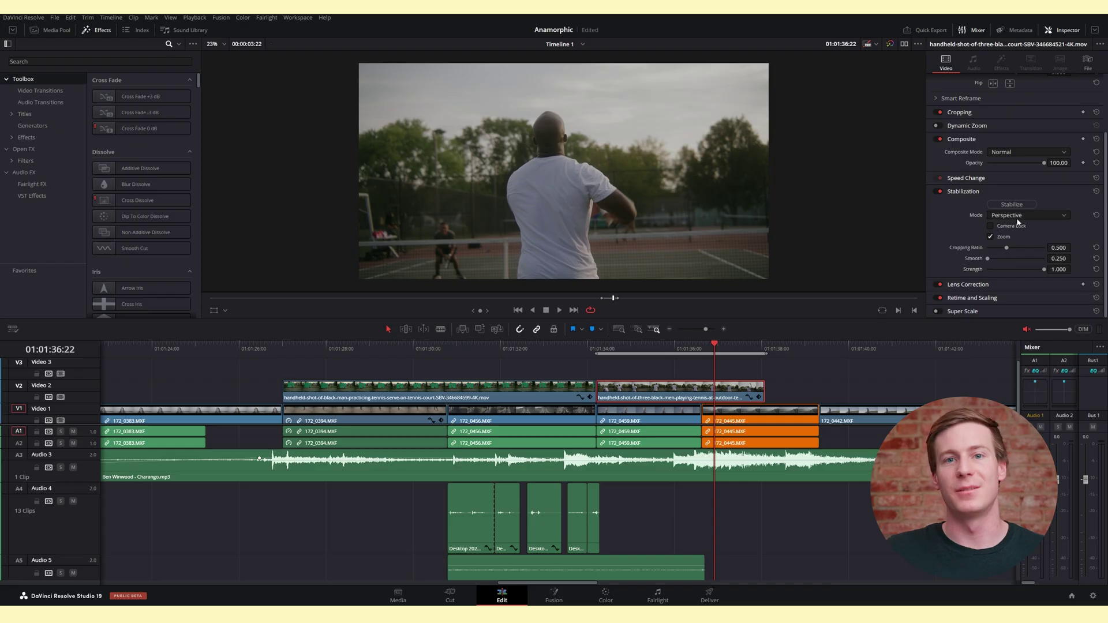
left_click(1017, 218)
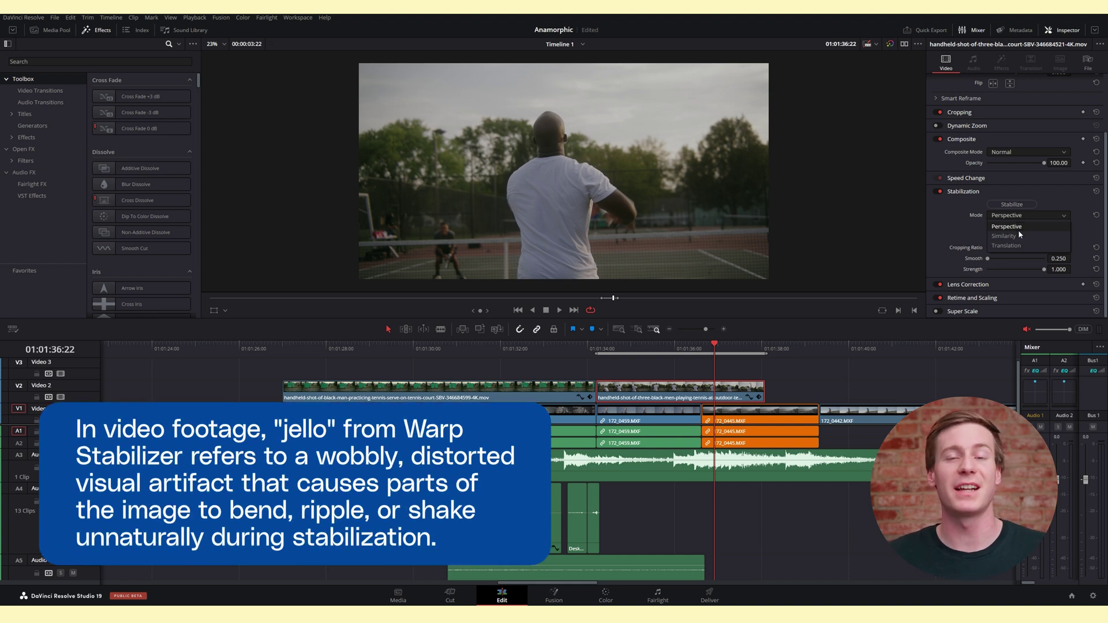
Step: Stabilize the second tennis clip in Perspective mode with Cropping Ratio 0.500, Smooth 0.250, Strength 1.000
left_click(1015, 205)
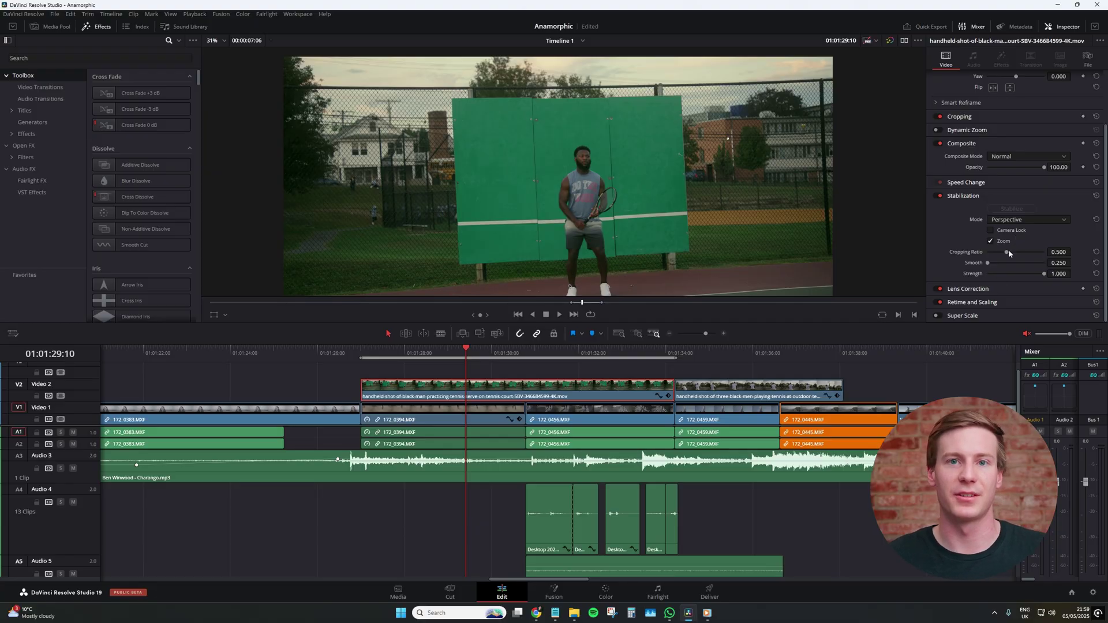
Step: Enable Camera Lock on the stabilized tennis-serve clip and play it back from the start to review
key("space")
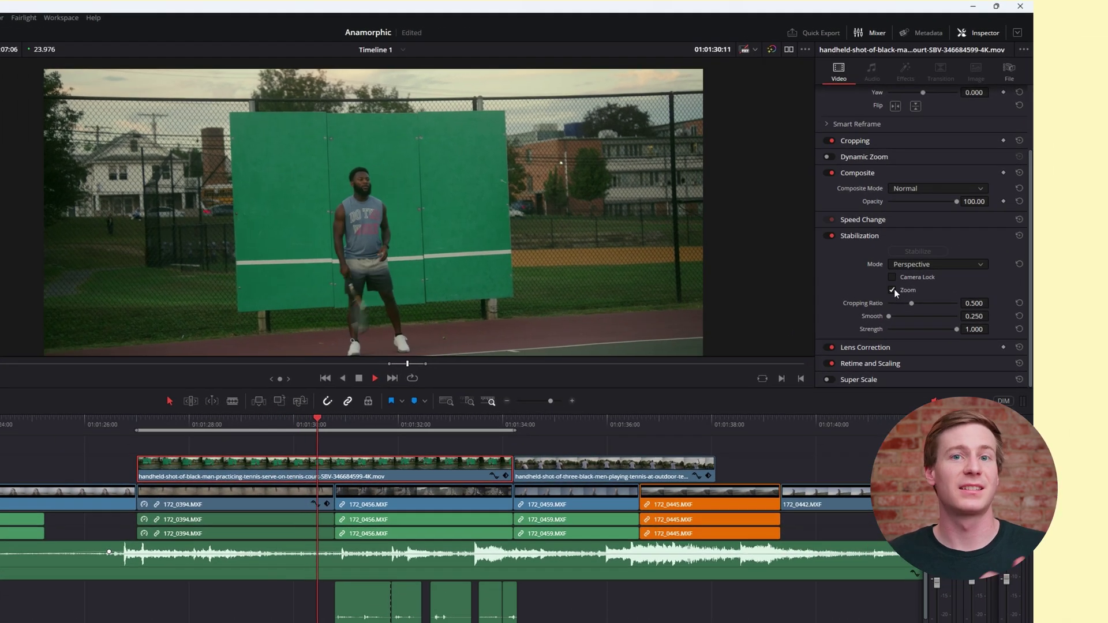
left_click(893, 278)
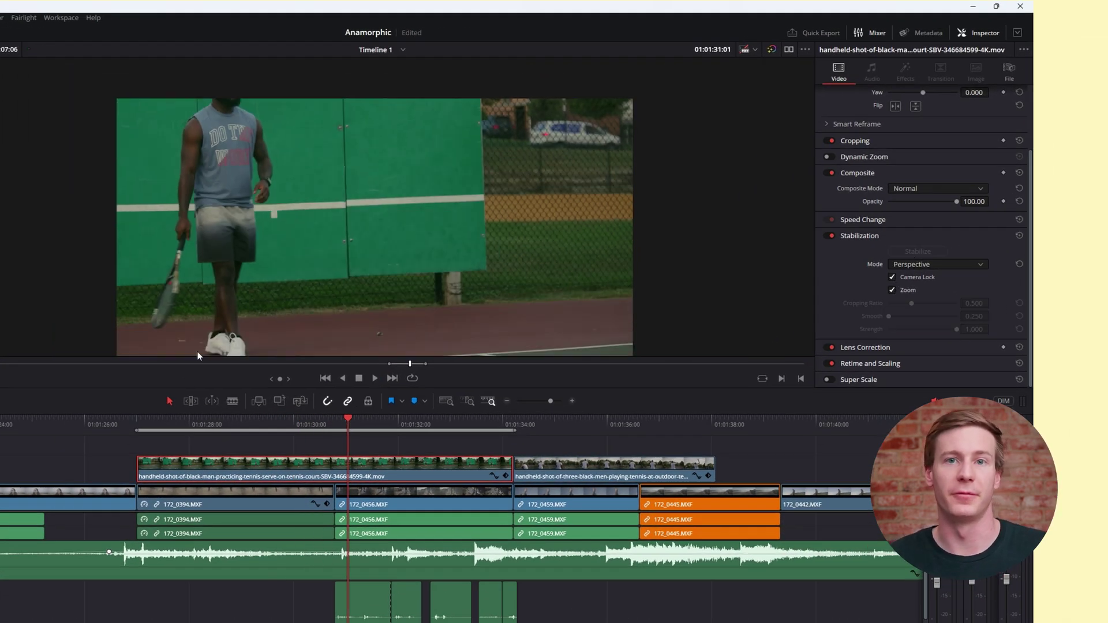
left_click(147, 426)
key("space")
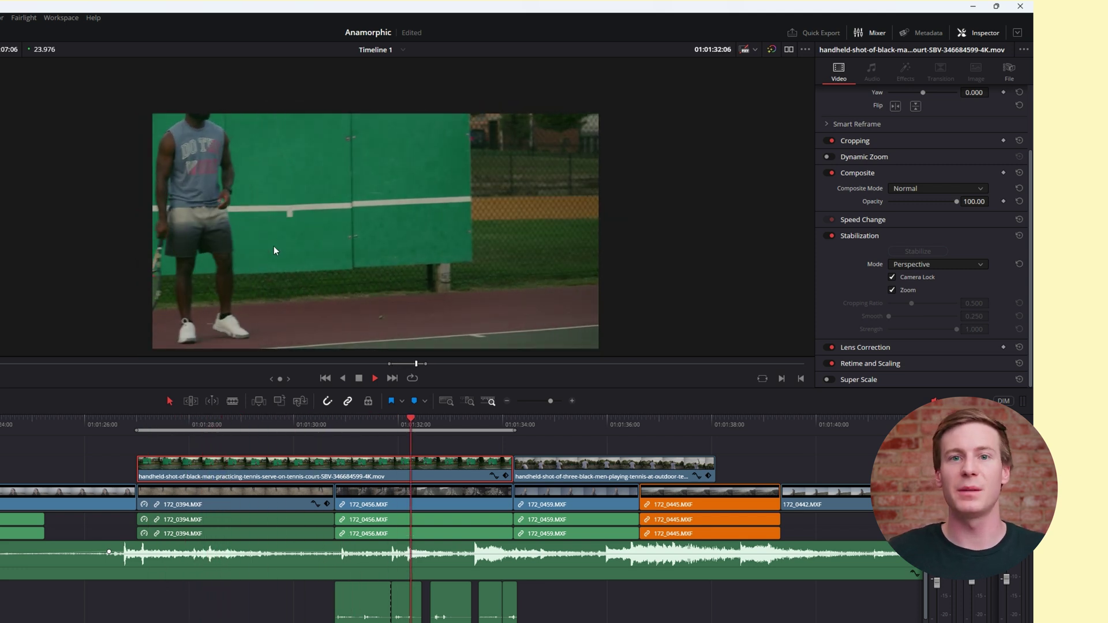
scroll(917, 121, "up", 5)
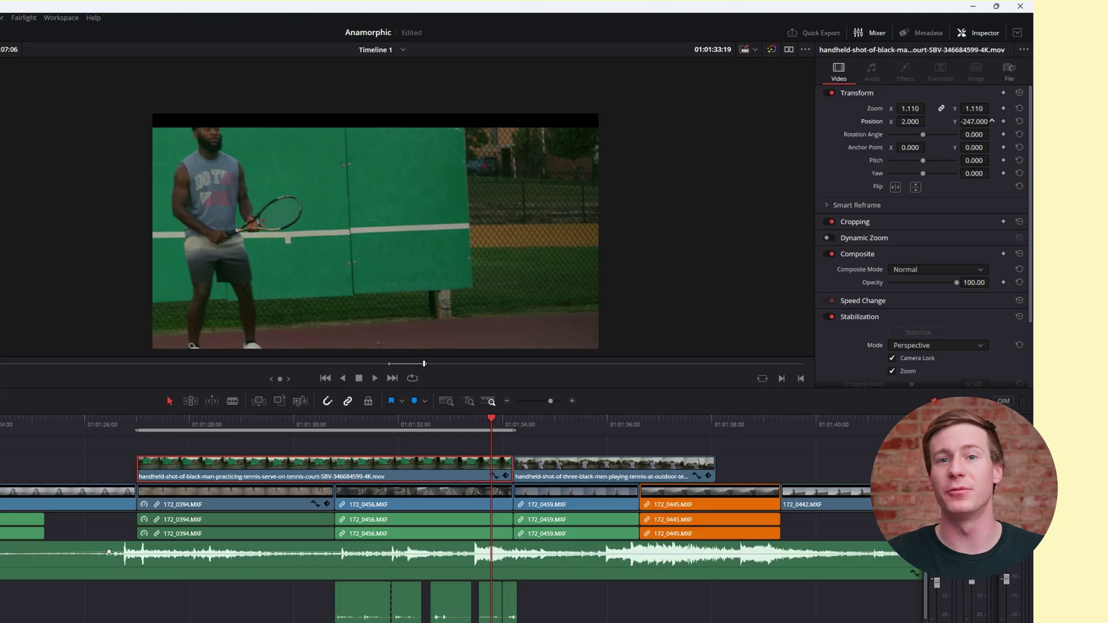
key("space")
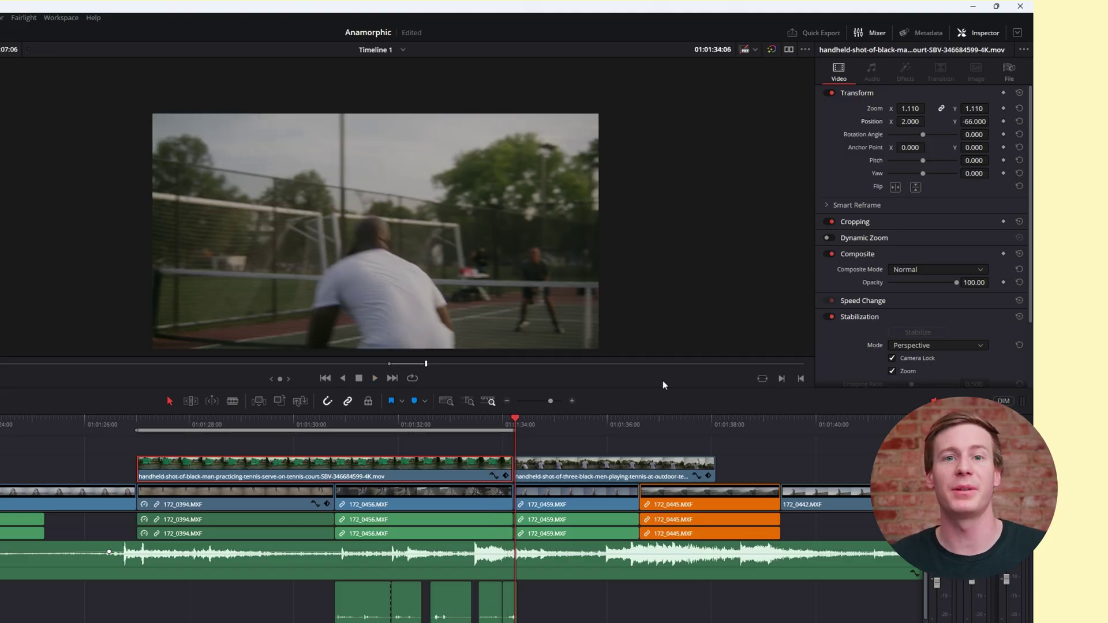
left_click(146, 424)
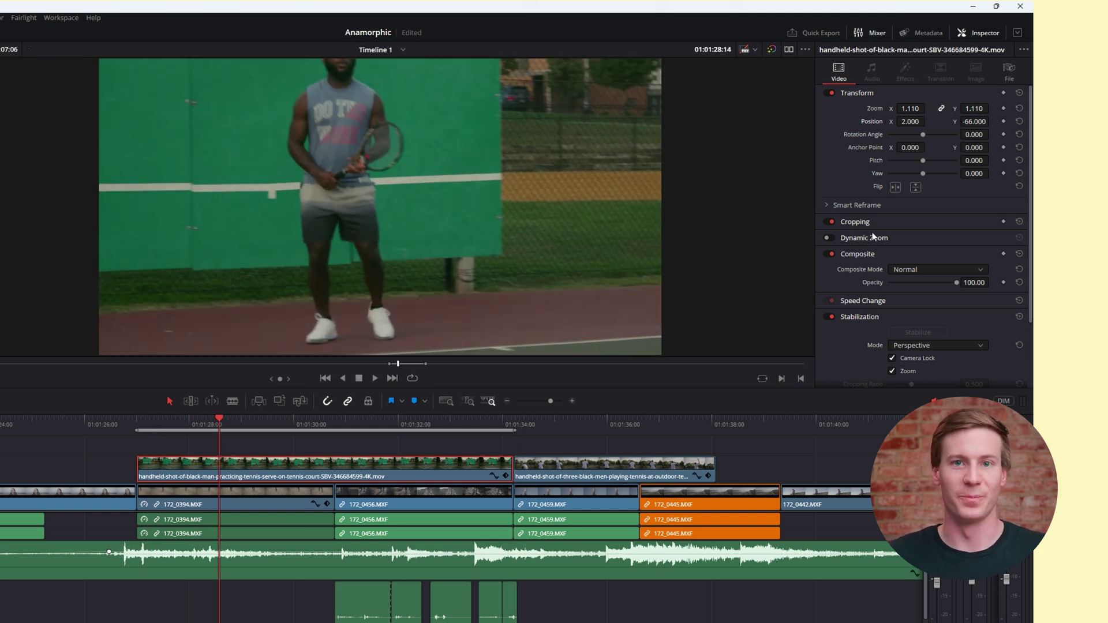
Step: Untick Camera Lock for the tennis-serve clip, leaving Zoom on at Cropping Ratio 0.500
left_click(893, 359)
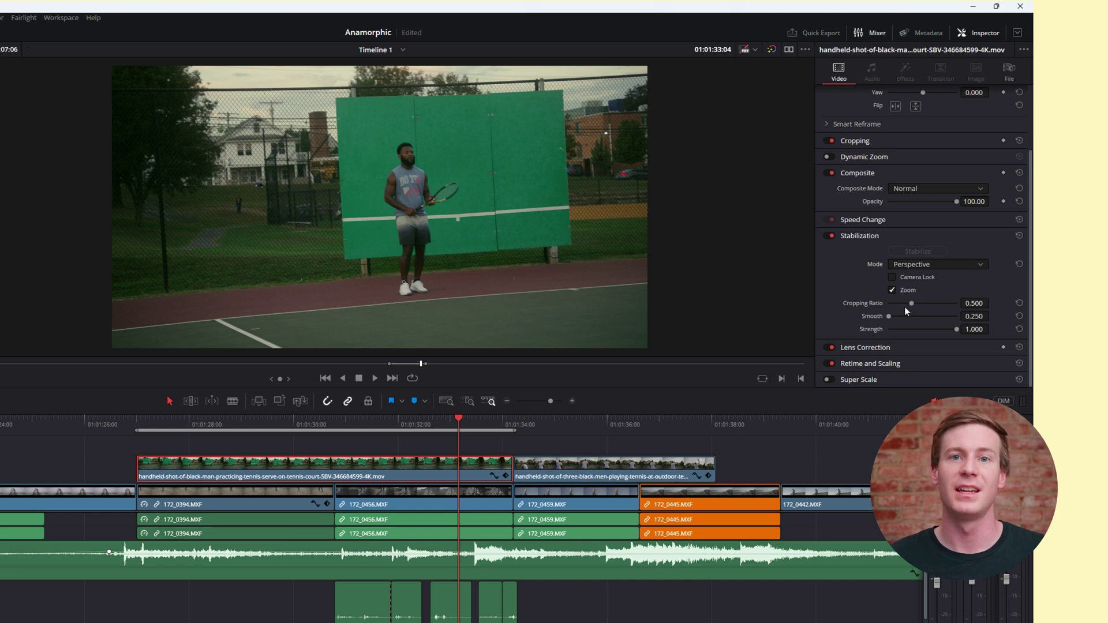
Step: Raise the Cropping Ratio to 0.668, re-stabilize the tennis clip, and play it from the start
left_click_drag(915, 302, 919, 303)
left_click(908, 250)
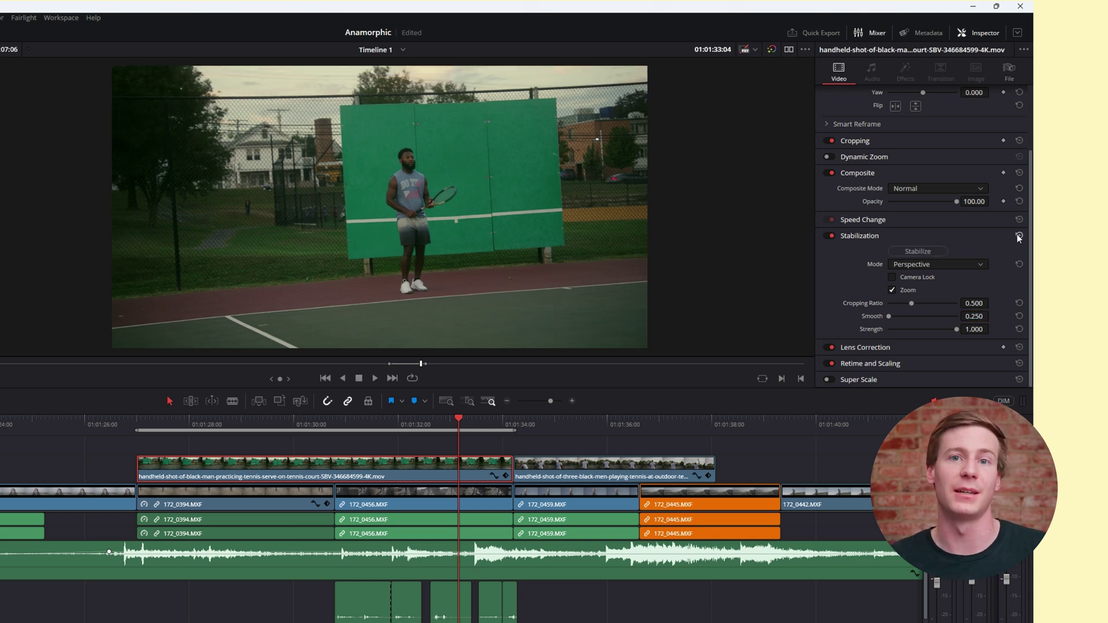
left_click_drag(918, 303, 926, 303)
left_click(918, 251)
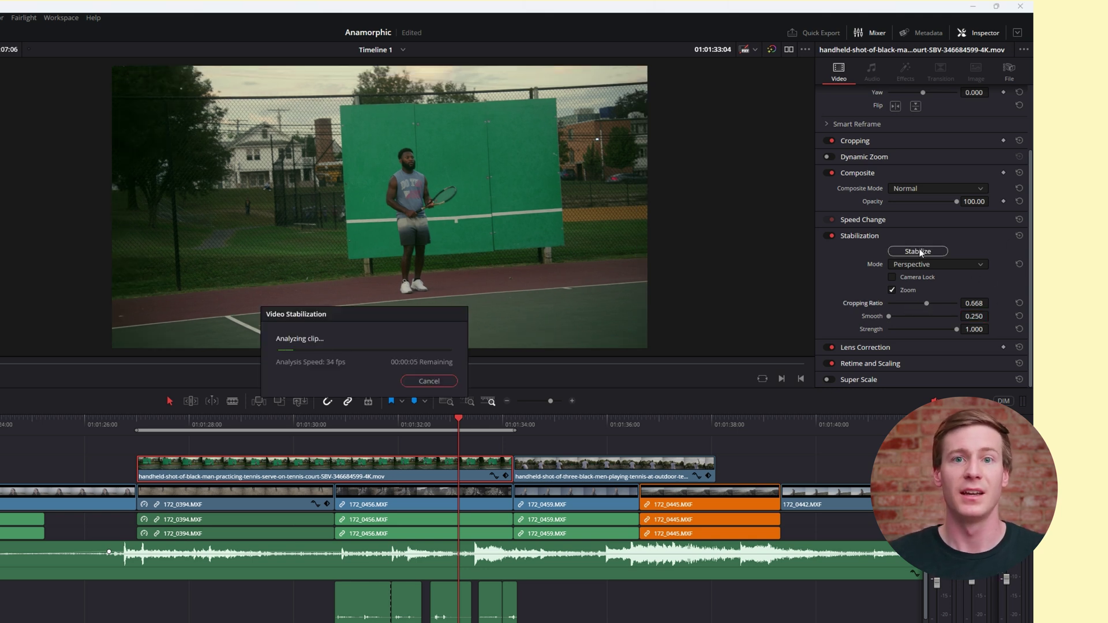
left_click(154, 424)
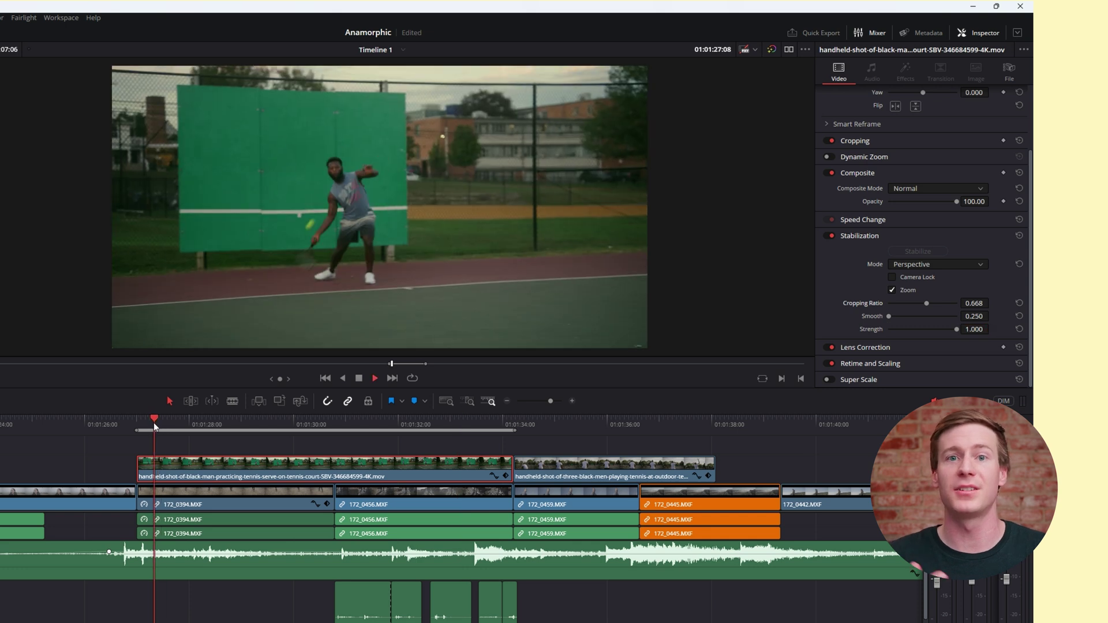
key("space")
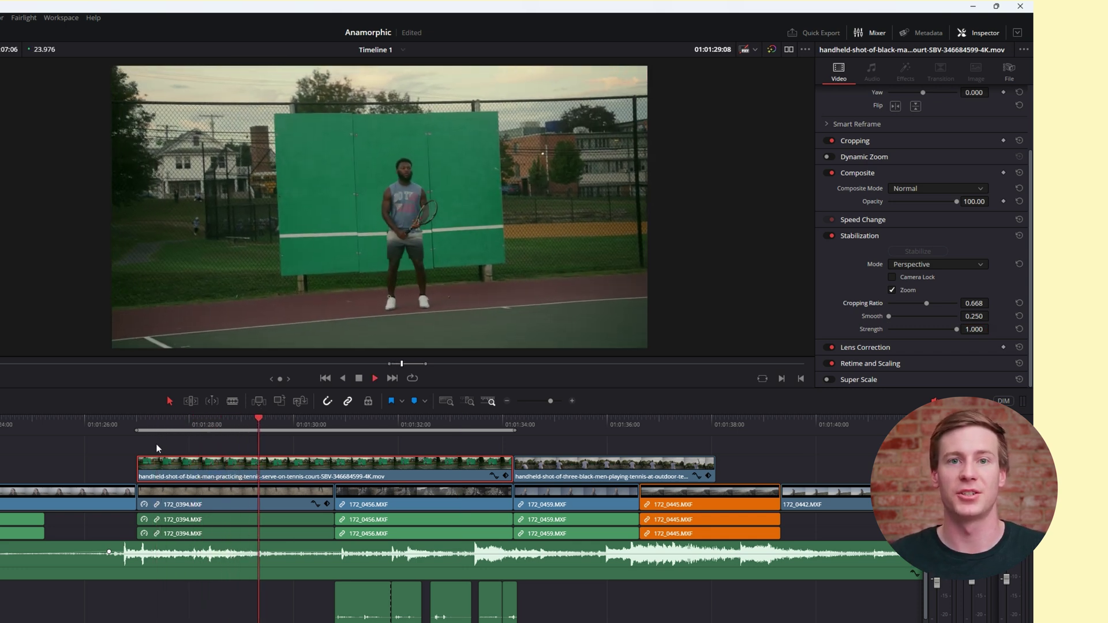
Step: Stop playback, re-stabilize the tennis clip with Strength -0.038, and play the result
key("space")
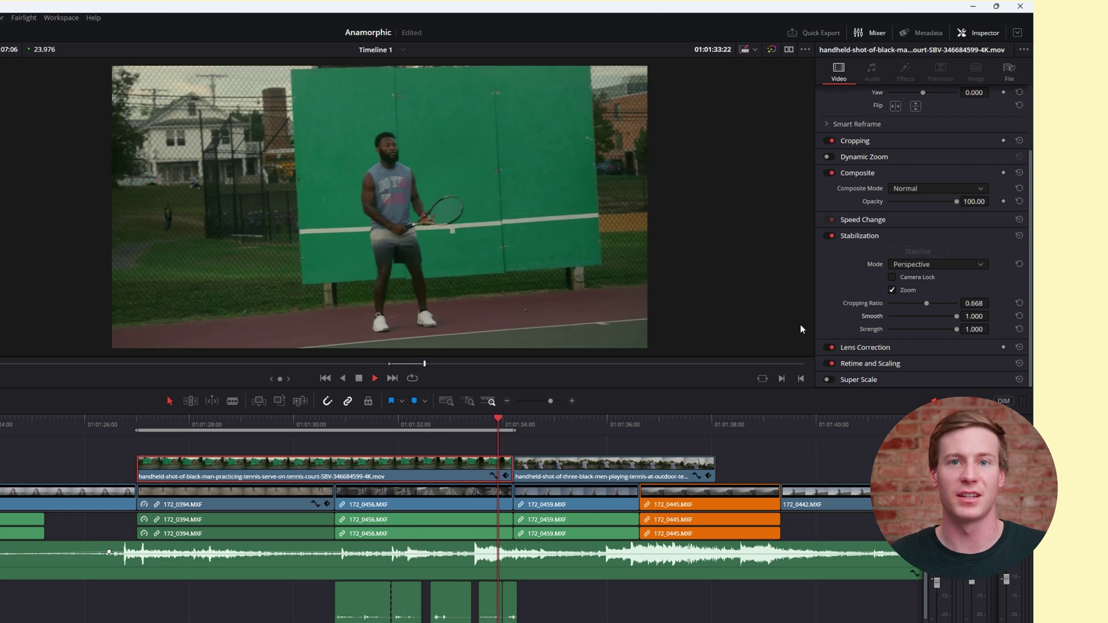
key("space")
left_click(209, 428)
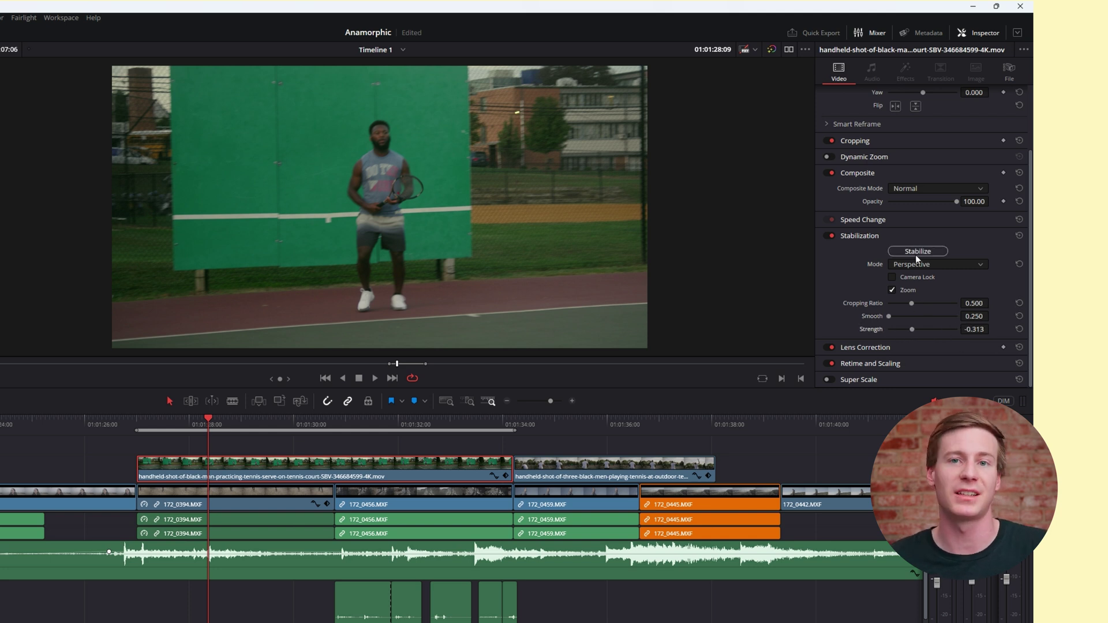
left_click_drag(913, 330, 921, 327)
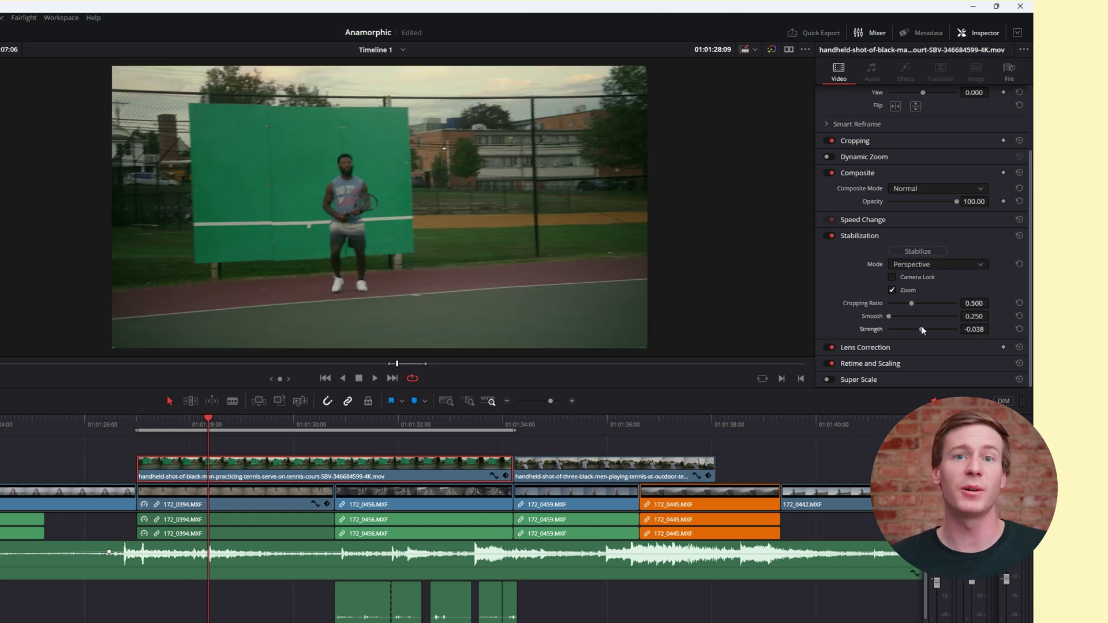
left_click(917, 252)
key("space")
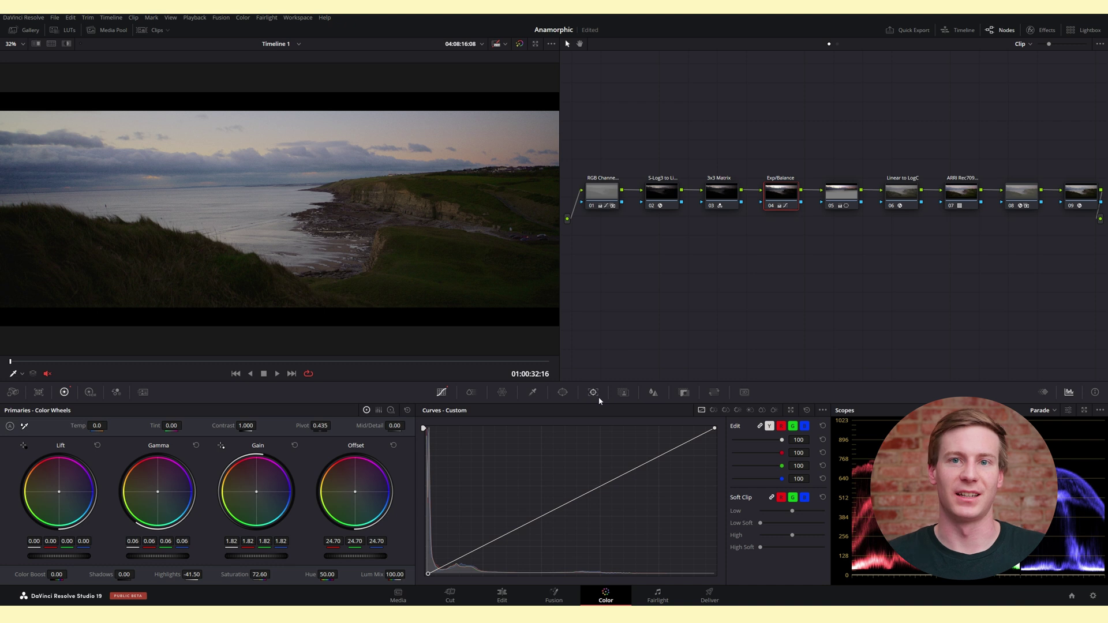
Step: Open the Color page Tracker for the coastal cliff clip in Stabilizer mode, keeping Perspective
left_click(594, 393)
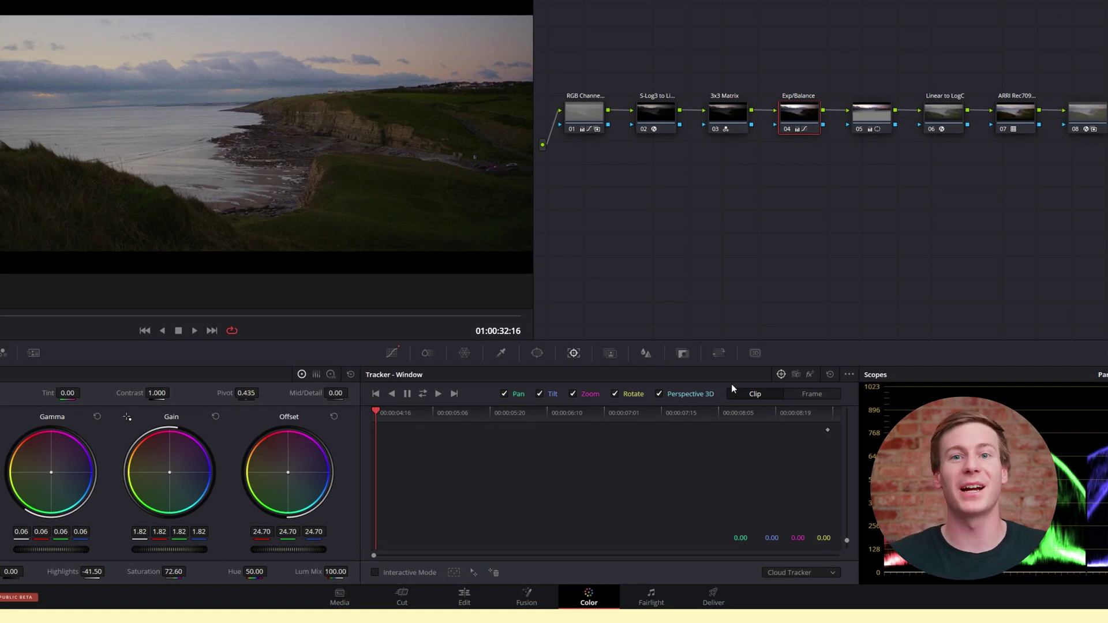
left_click(796, 374)
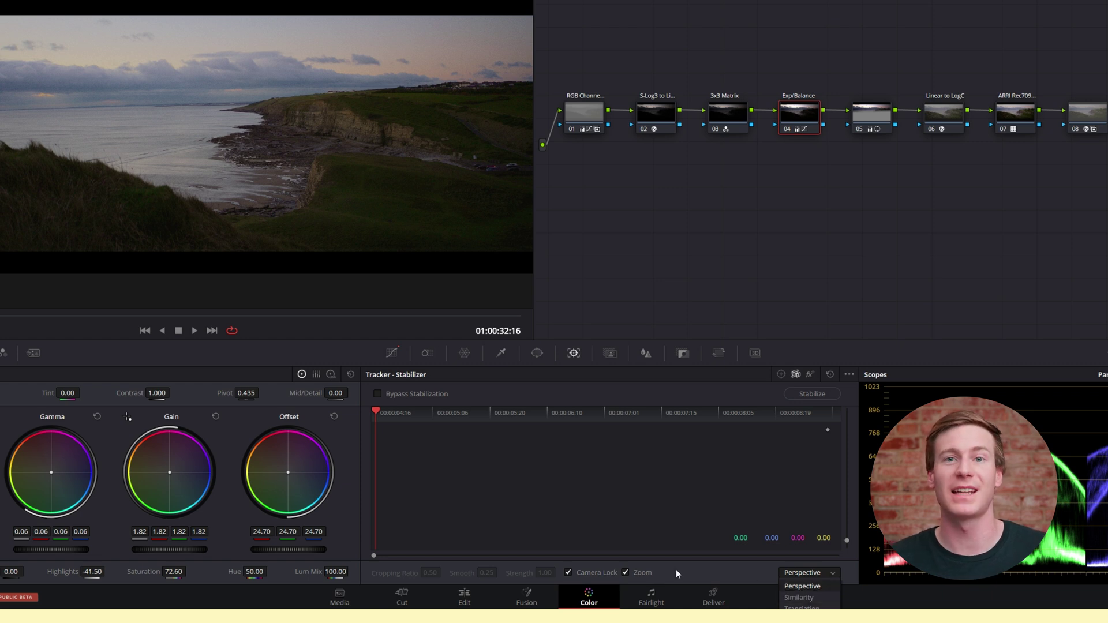
left_click(484, 556)
Step: Run Perspective stabilization on the coastal cliff clip, then clear all its tracking points
left_click_drag(484, 559, 367, 556)
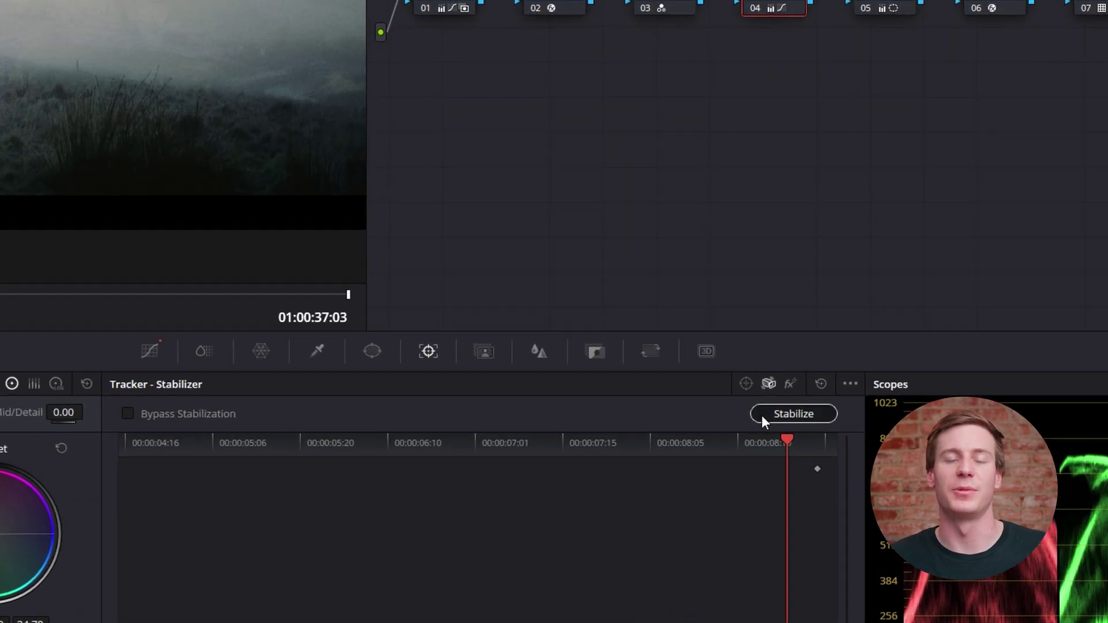
left_click(771, 423)
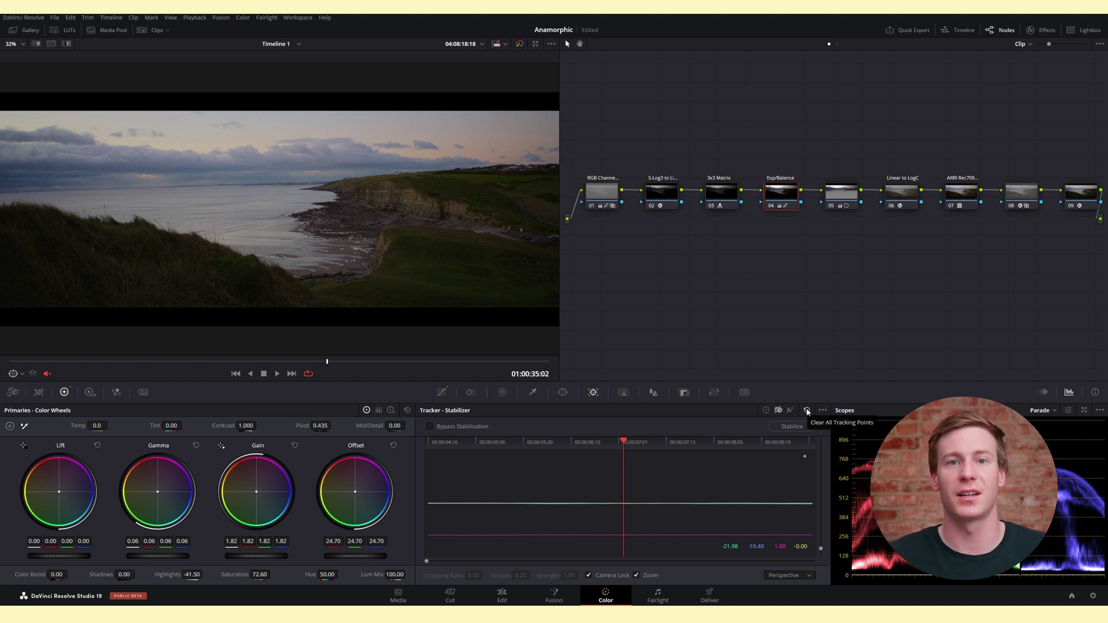
left_click(807, 414)
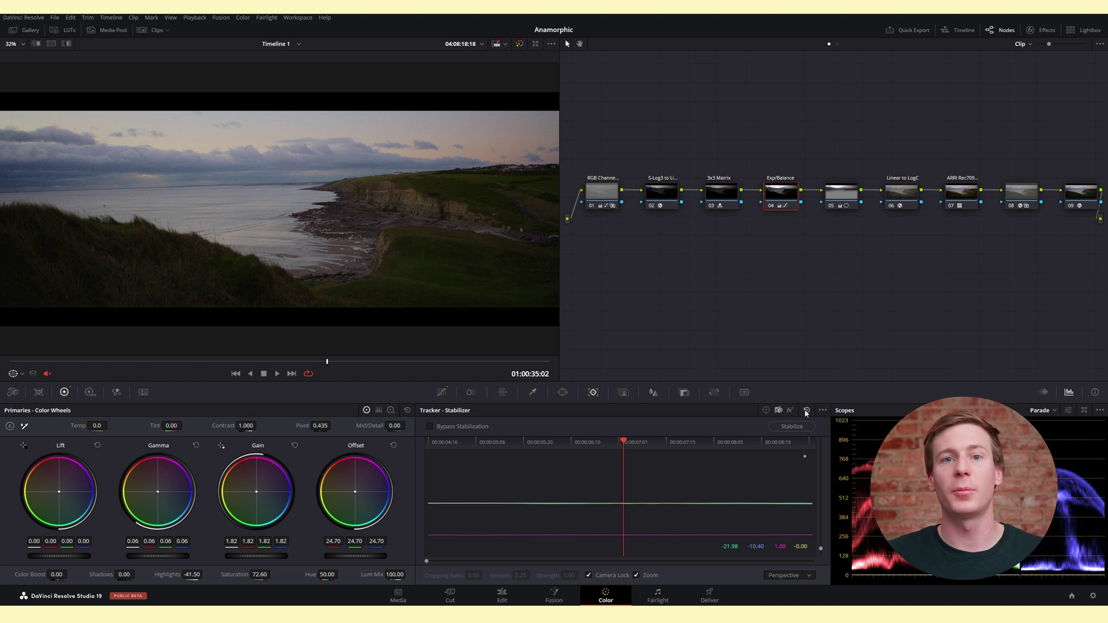
Step: Stabilize the coastal clip from the Inspector on the Edit page, then go back to Color
left_click(502, 596)
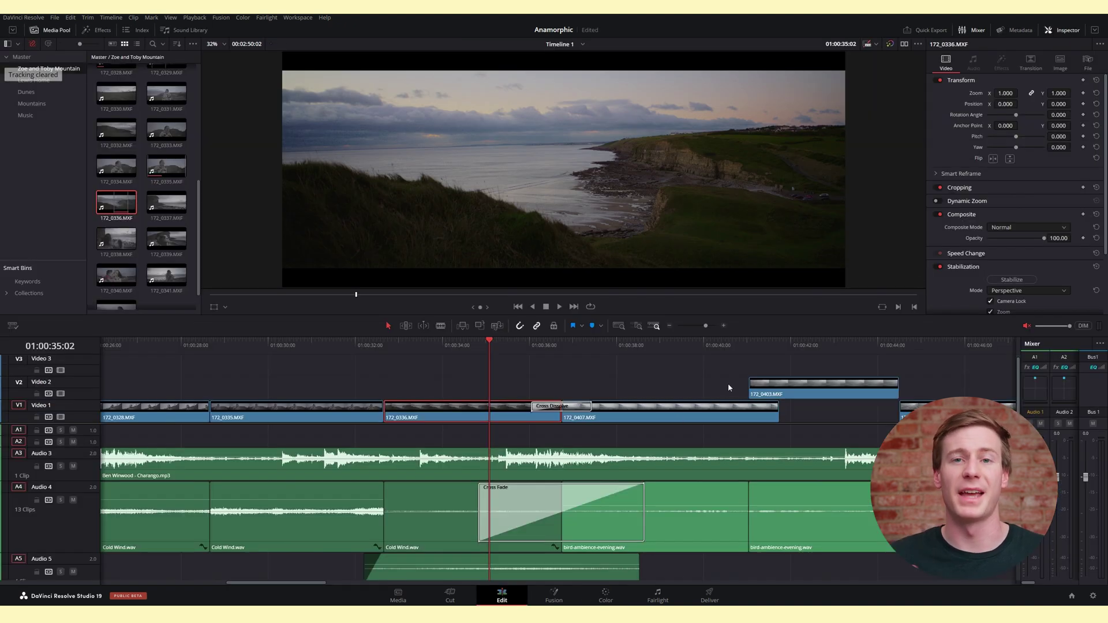
left_click(1012, 280)
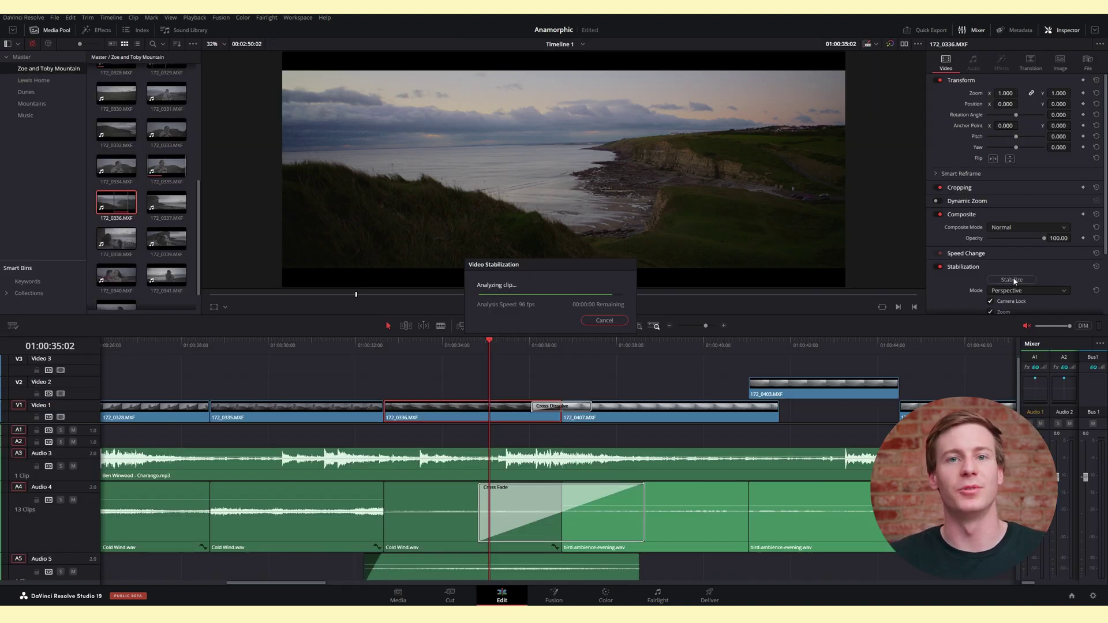
left_click(616, 600)
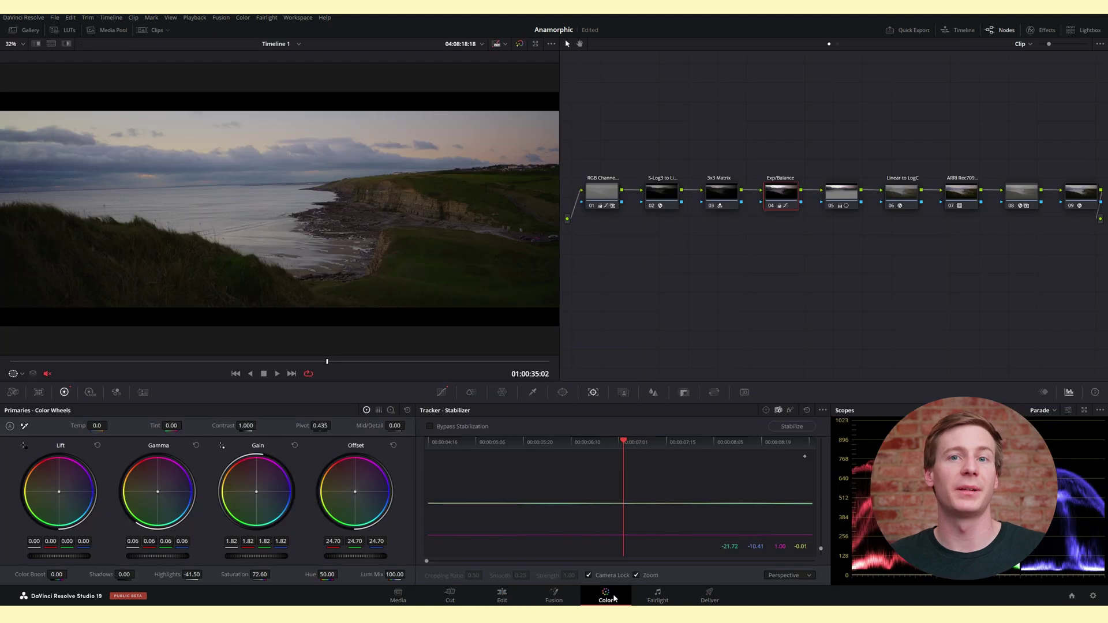
Step: Apply the first gallery still's grade and play the clip from the start to check stabilization
left_click(21, 31)
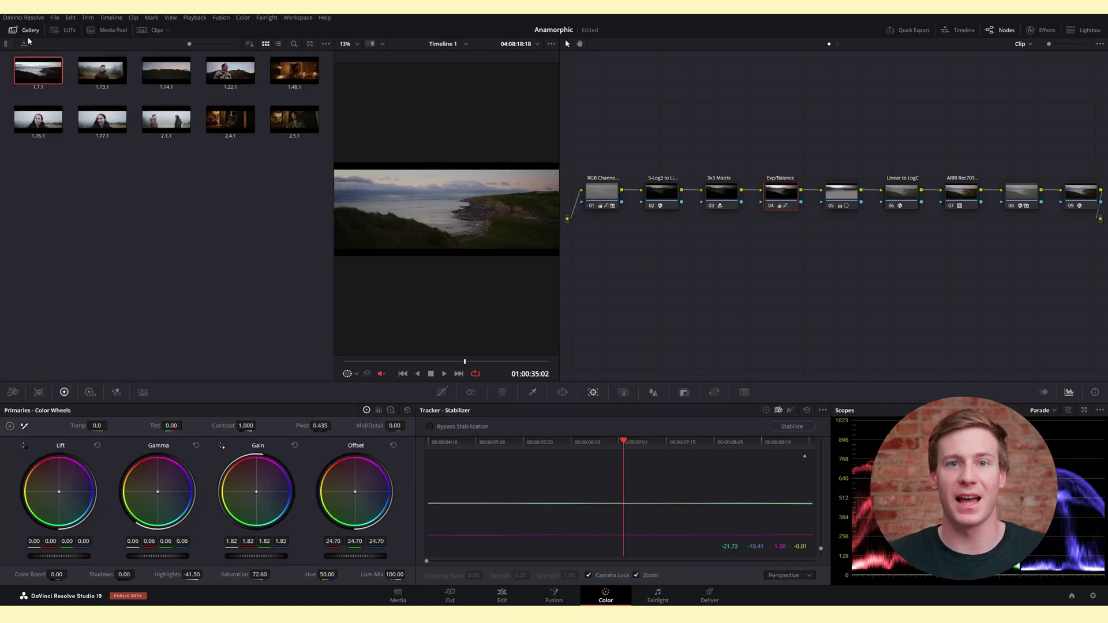
right_click(46, 73)
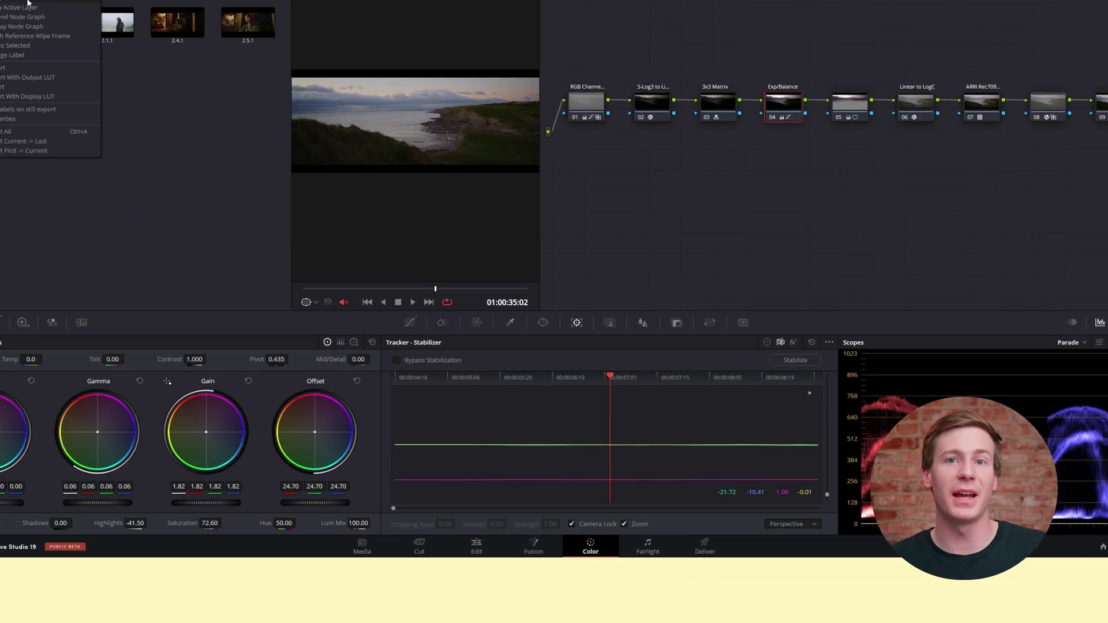
left_click(72, 97)
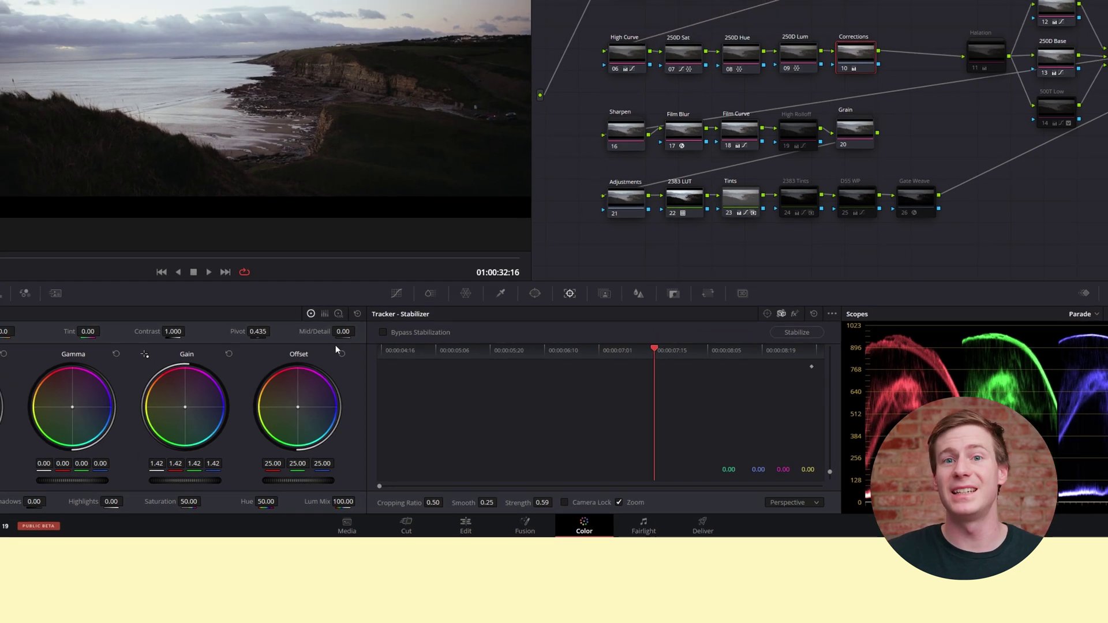
left_click(358, 312)
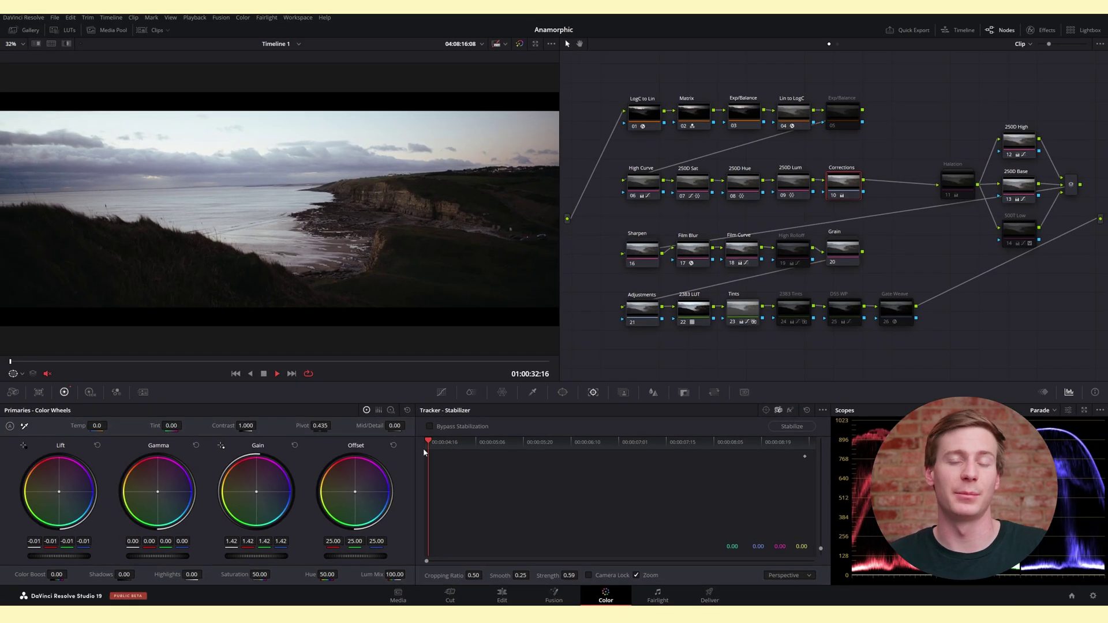
key("space")
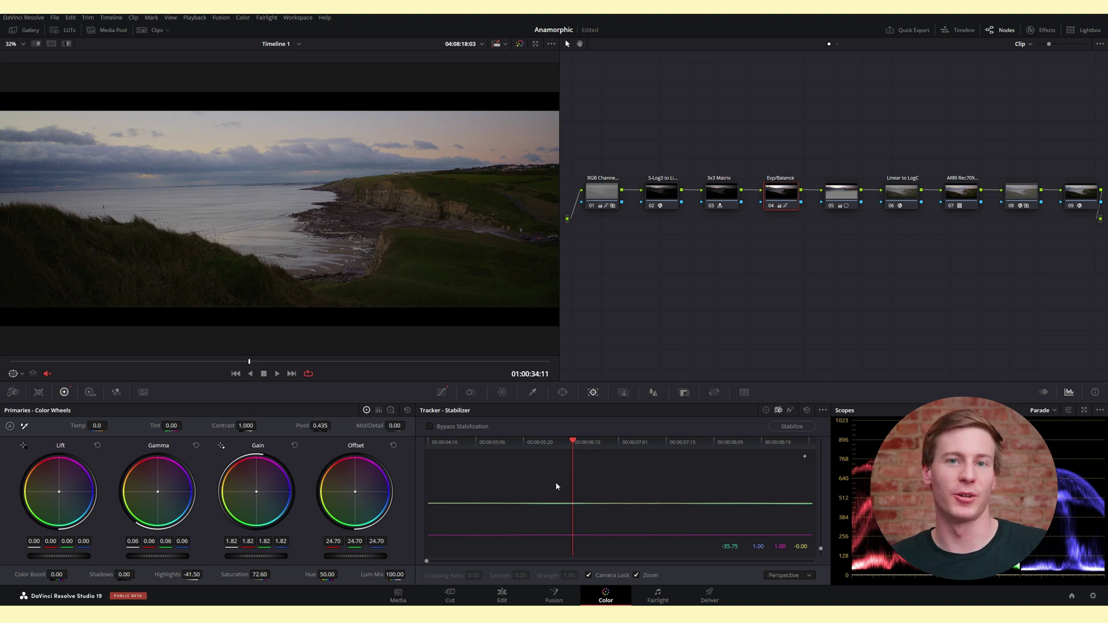
Step: Set Mark > Keyframe Timeline Mode to Color
left_click(151, 17)
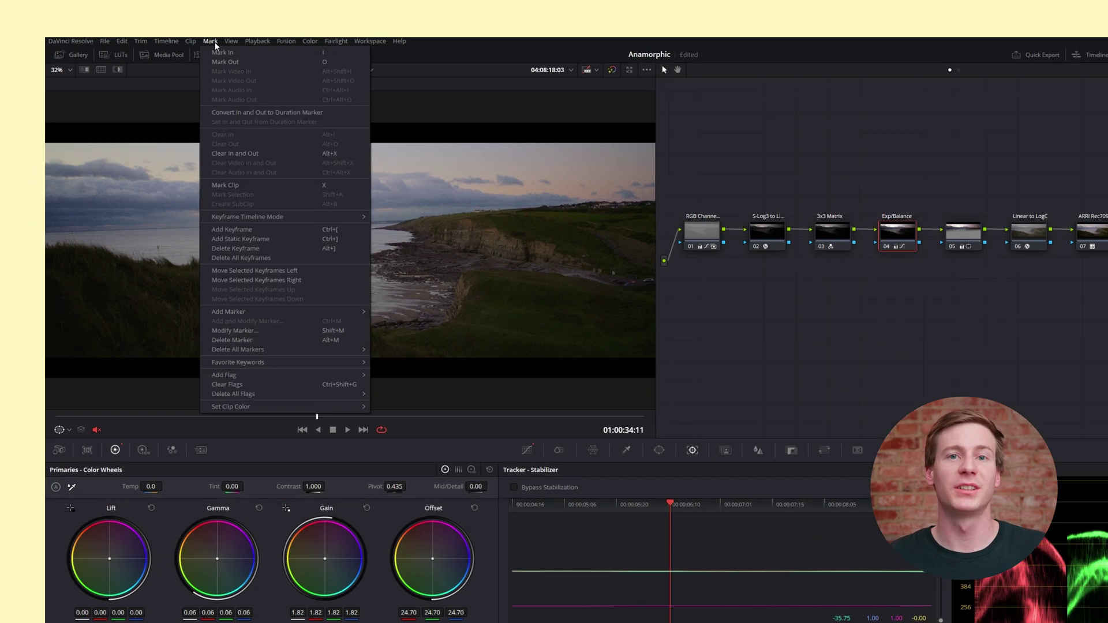
mouse_move(224, 180)
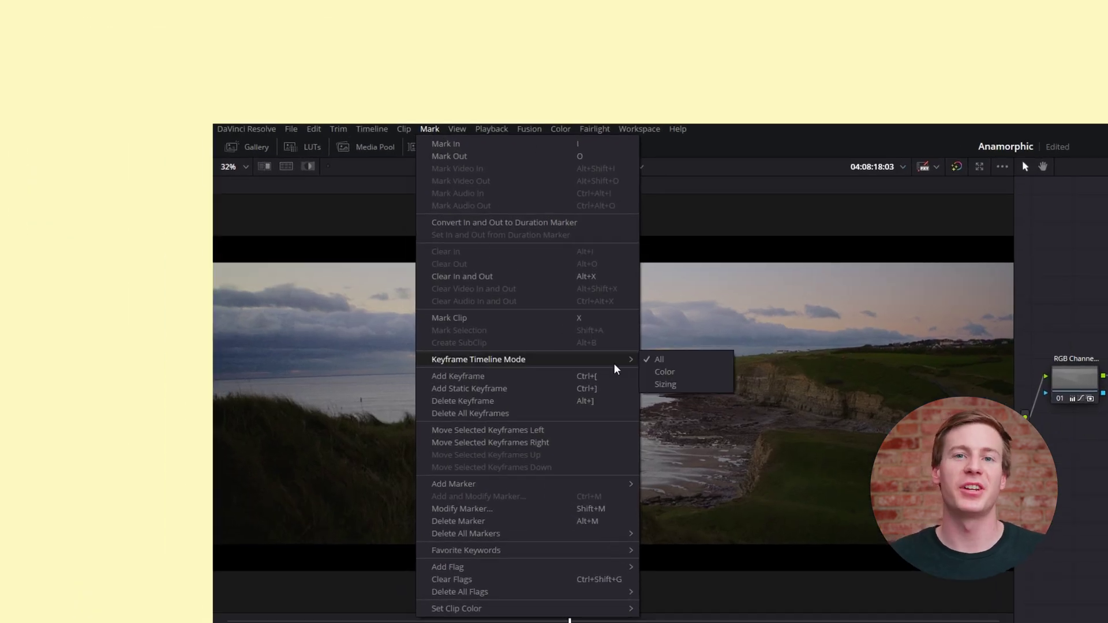
left_click(665, 373)
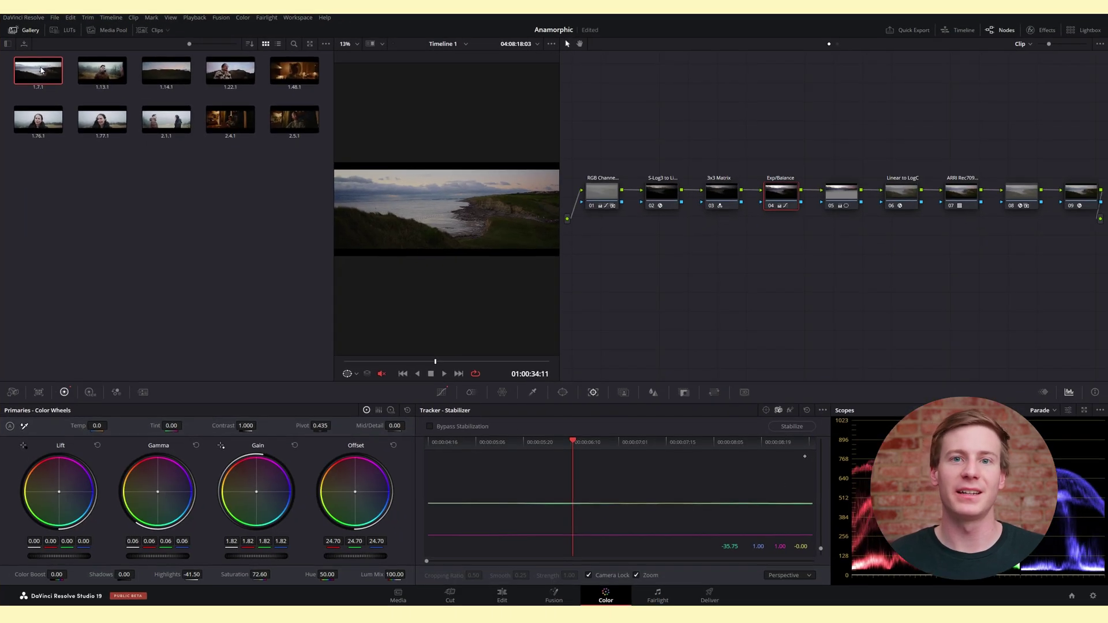
Step: Apply the first gallery still's grade, hide the gallery, and play back to confirm stabilization remains
right_click(48, 76)
left_click(67, 97)
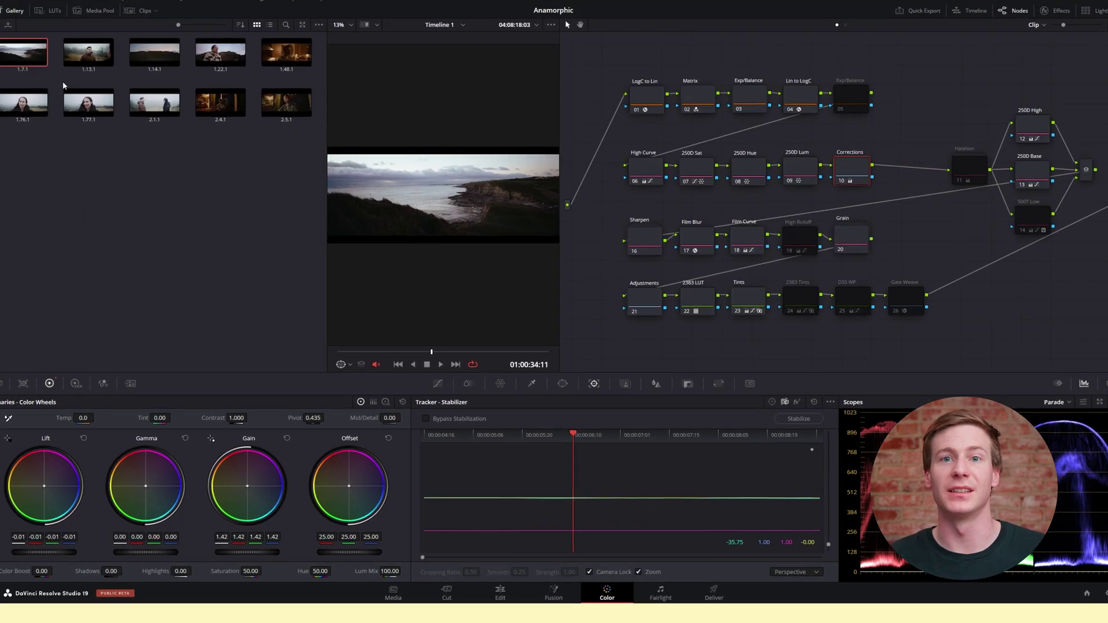
key("alt+f")
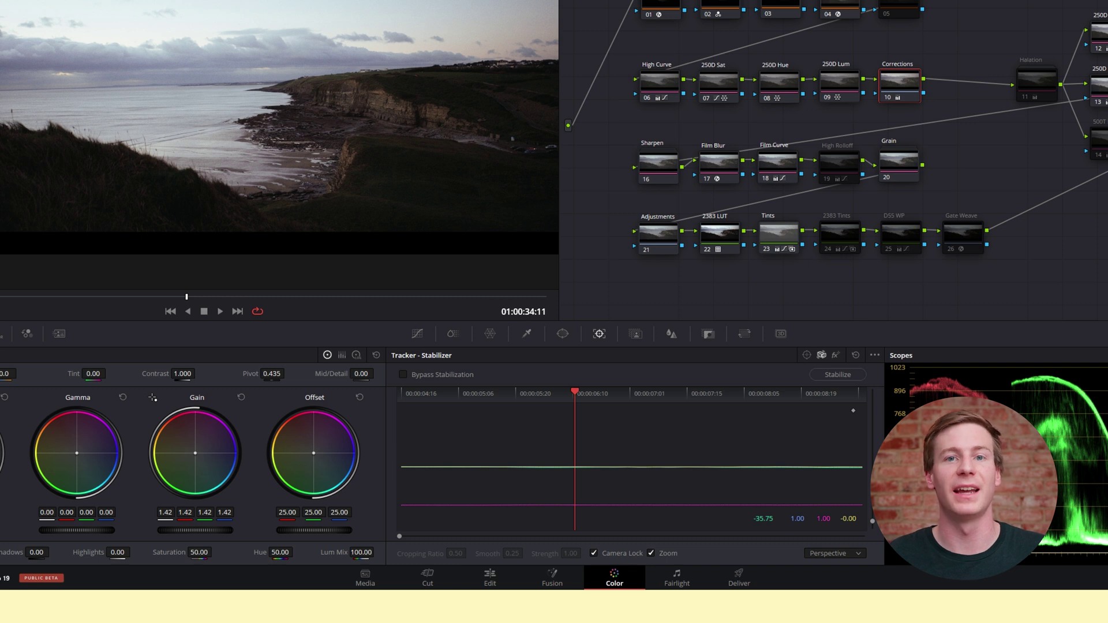
left_click(415, 393)
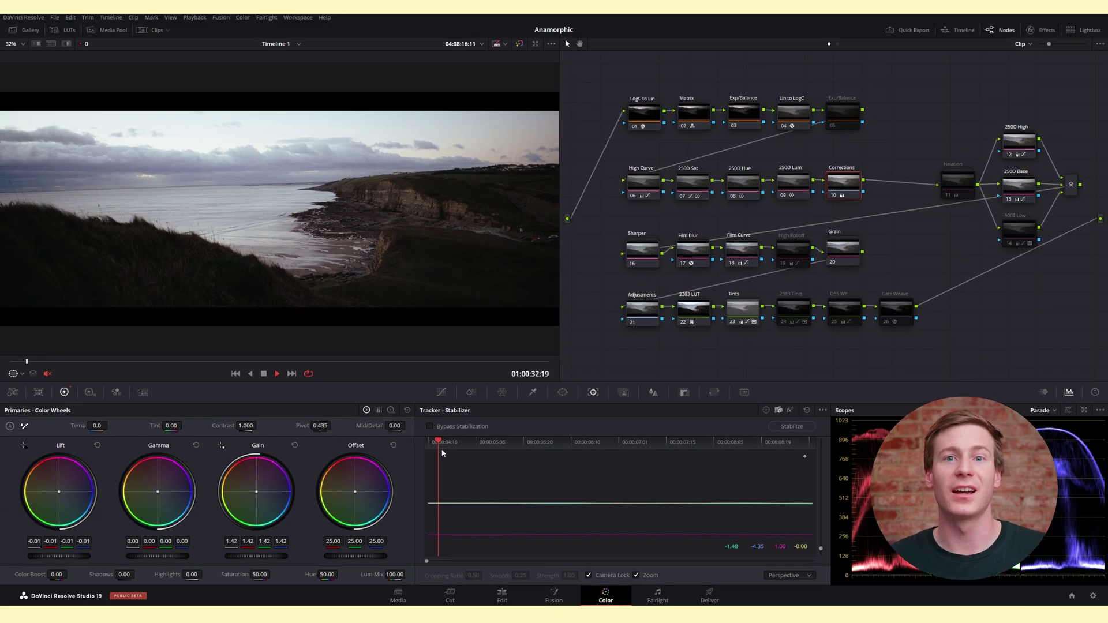
key("space")
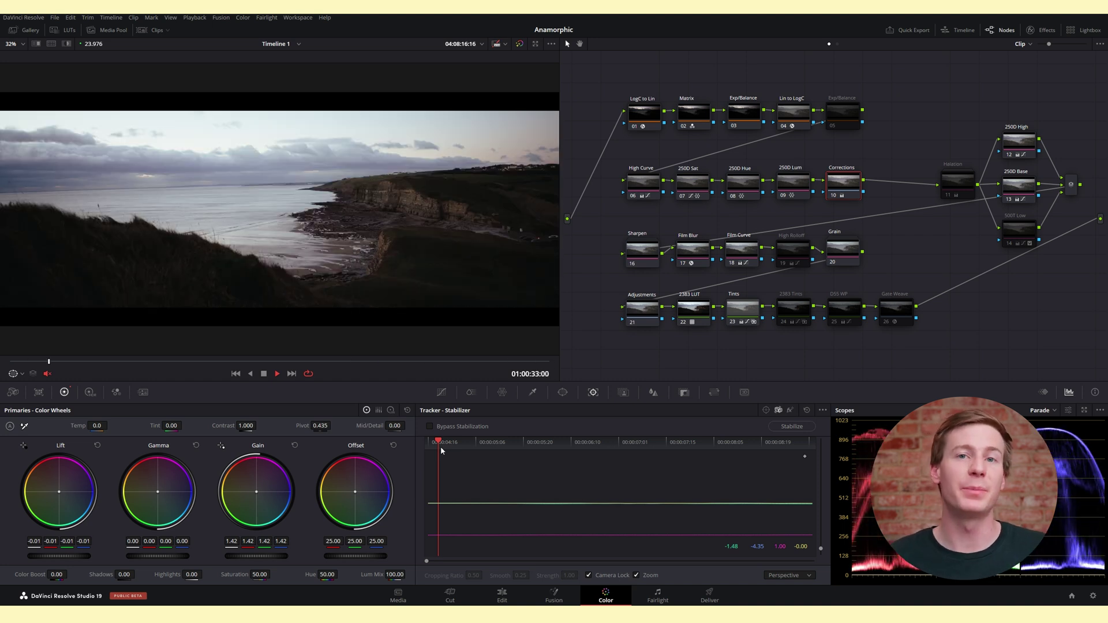
key("space")
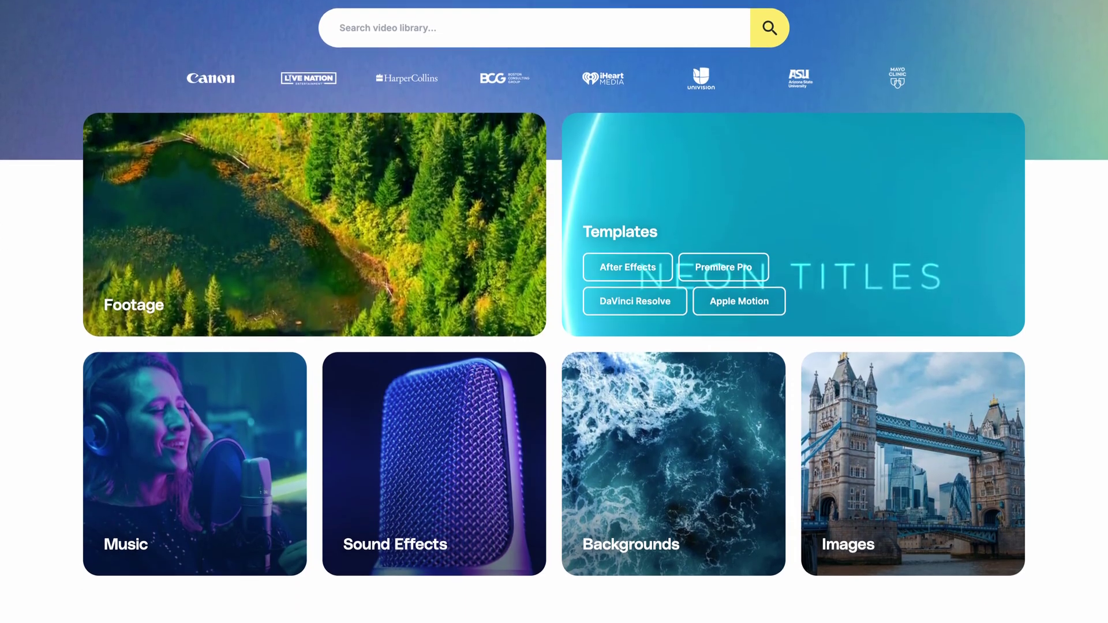
Step: Scroll down the Storyblocks home page to the Storyblocks for Business plans section
scroll(554, 311, "down", 5)
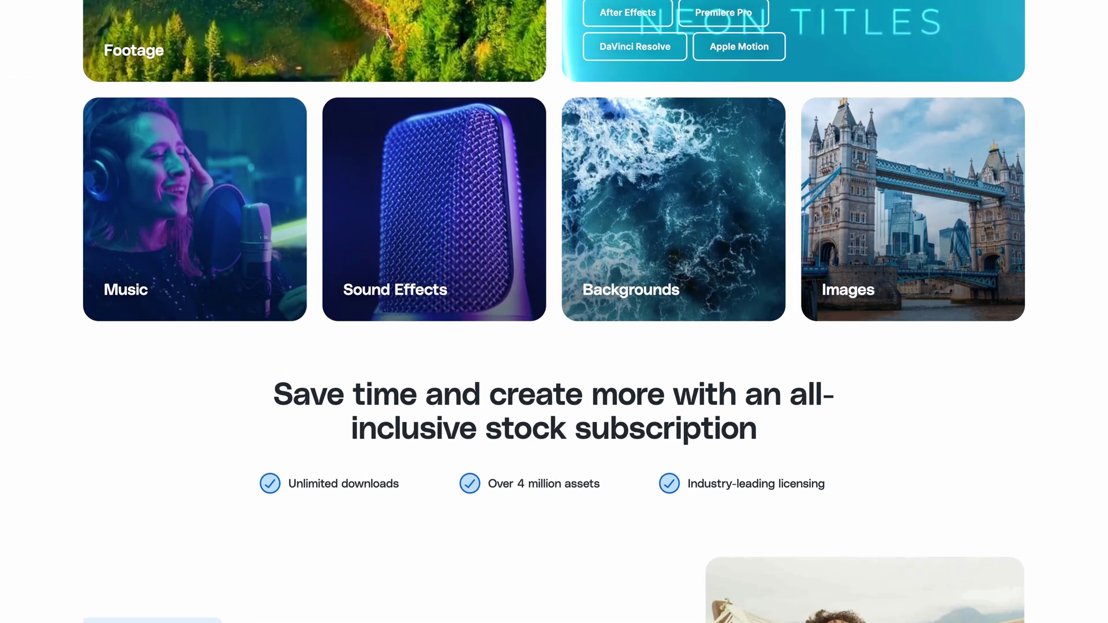
scroll(554, 312, "down", 4)
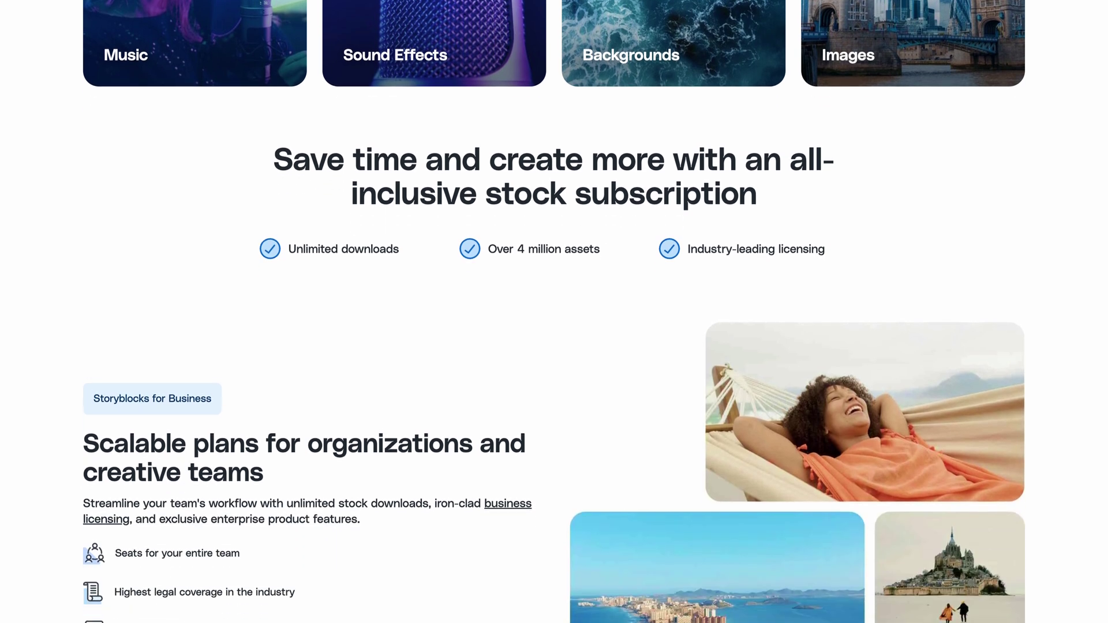
scroll(554, 311, "down", 1)
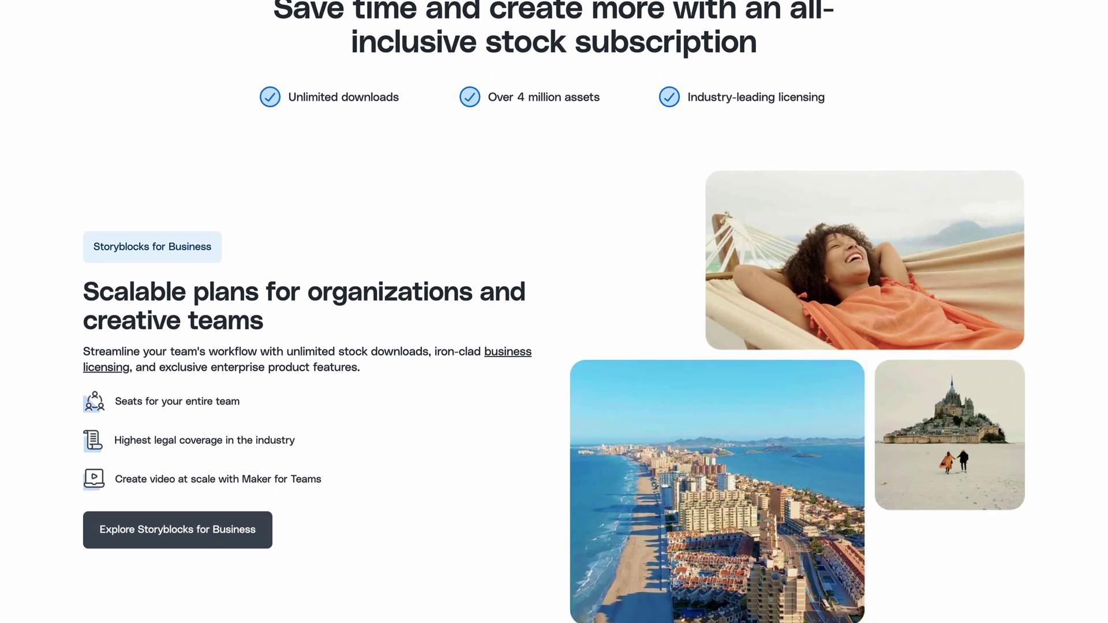